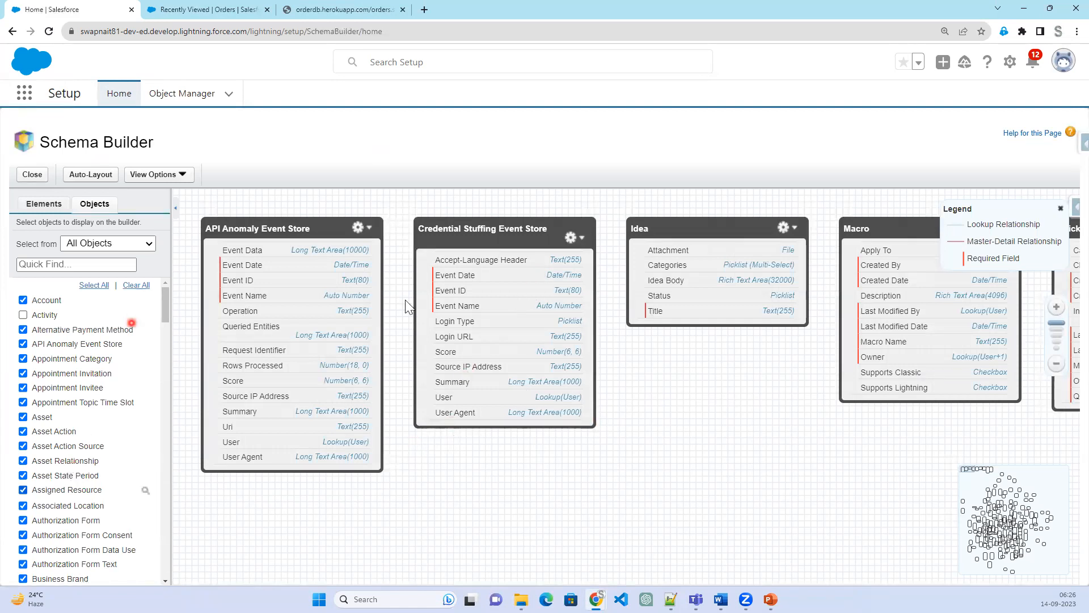
Step: Clear all displayed objects from the schema canvas
left_click(141, 285)
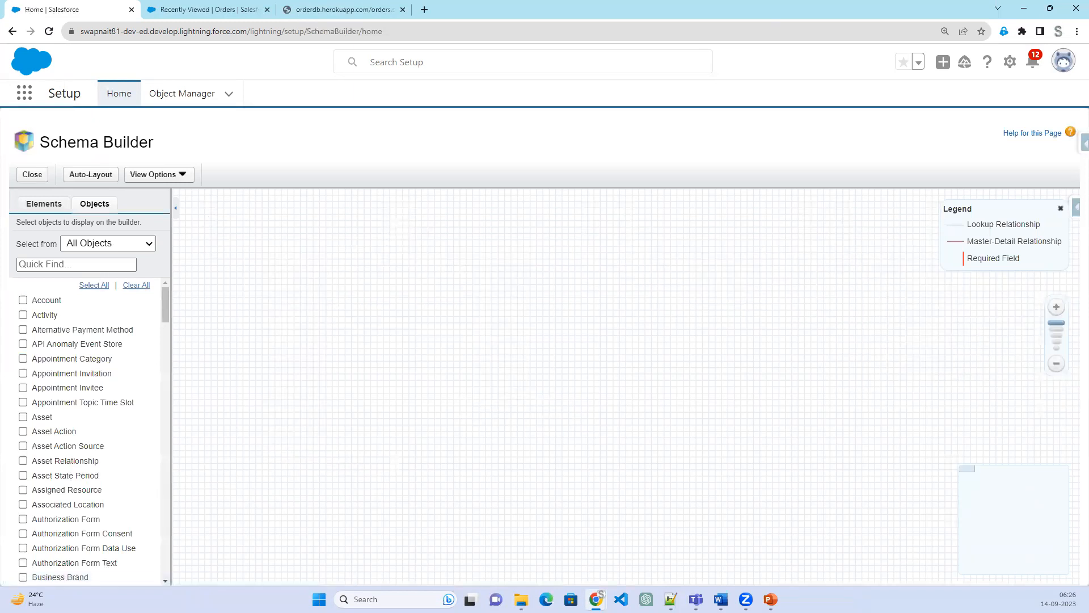
mouse_move(9, 192)
left_mouse_down()
mouse_move(62, 190)
mouse_move(160, 320)
mouse_move(154, 609)
left_mouse_up()
left_click_drag(19, 582, 9, 191)
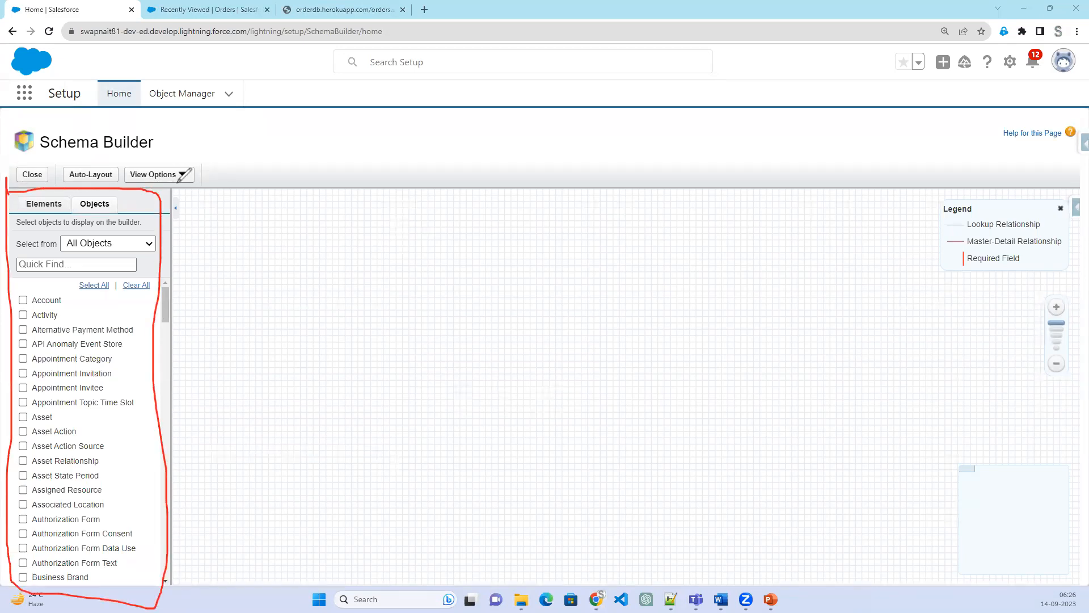
mouse_move(177, 191)
left_mouse_down()
mouse_move(175, 409)
mouse_move(159, 531)
left_mouse_up()
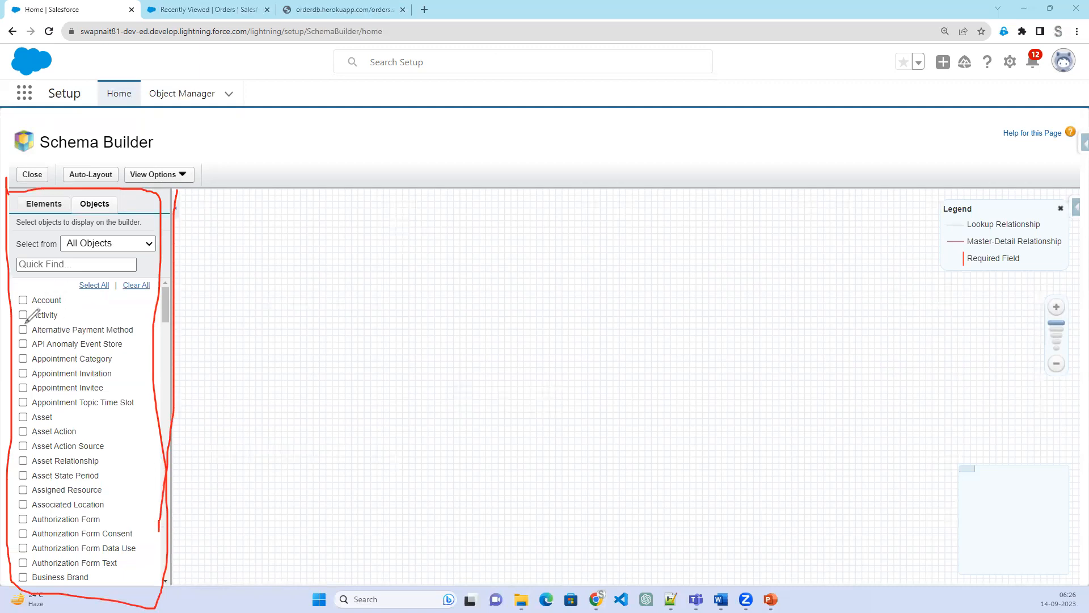
left_click_drag(23, 315, 39, 314)
mouse_move(344, 262)
left_mouse_down()
mouse_move(324, 532)
mouse_move(344, 533)
mouse_move(435, 250)
mouse_move(337, 261)
left_mouse_up()
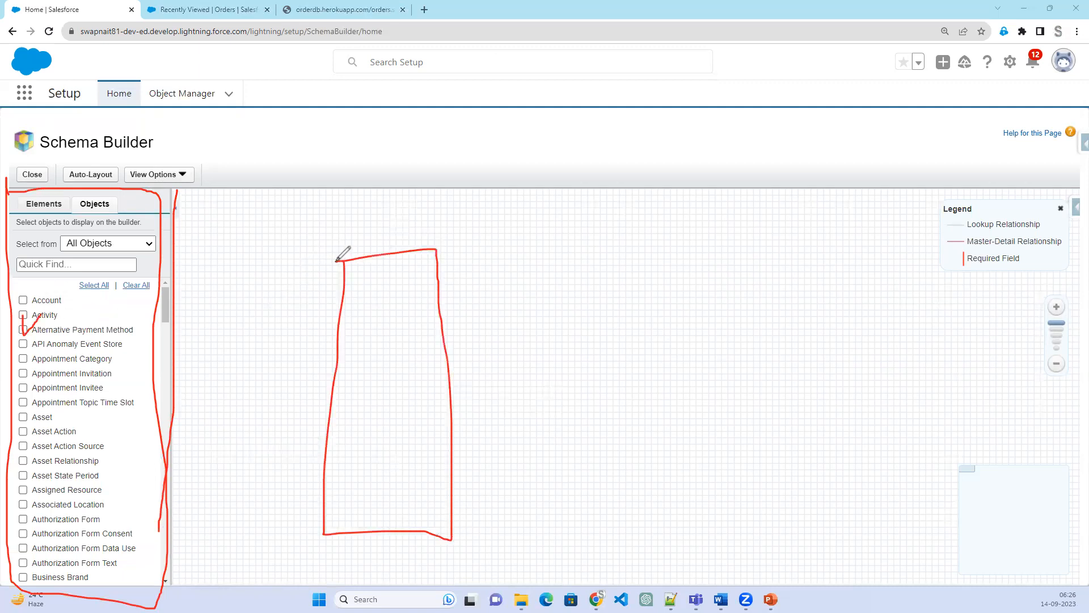
mouse_move(971, 189)
left_mouse_down()
mouse_move(911, 233)
mouse_move(1041, 280)
mouse_move(1073, 193)
mouse_move(926, 201)
left_mouse_up()
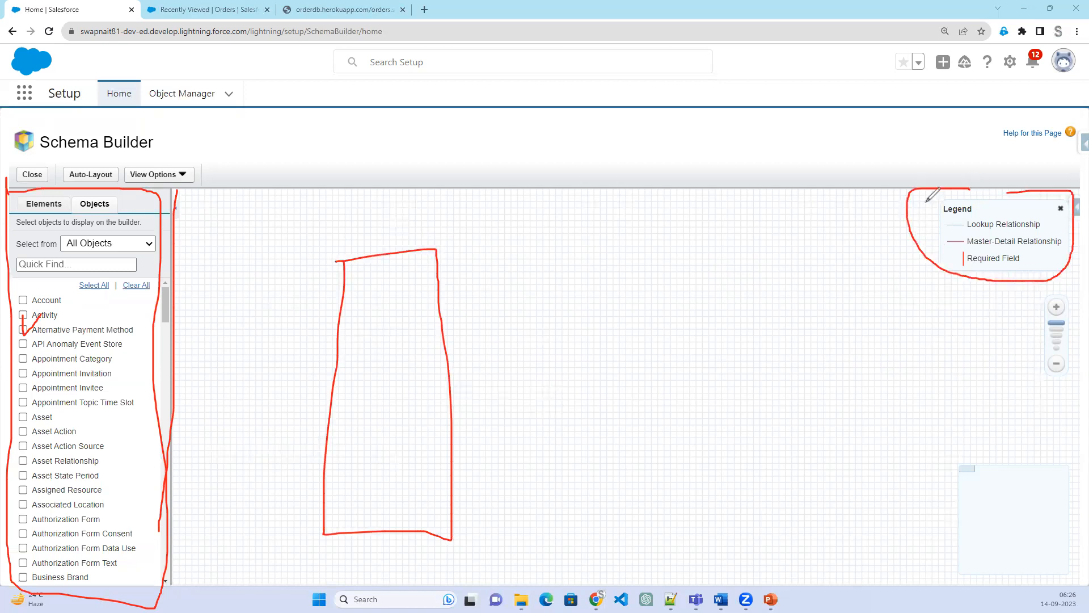
left_click_drag(440, 318, 565, 318)
mouse_move(579, 260)
left_mouse_down()
mouse_move(579, 434)
mouse_move(713, 318)
mouse_move(691, 228)
mouse_move(570, 255)
left_mouse_up()
left_click_drag(362, 336, 378, 329)
left_click(351, 322)
mouse_move(618, 297)
left_mouse_down()
mouse_move(596, 318)
mouse_move(633, 337)
left_mouse_up()
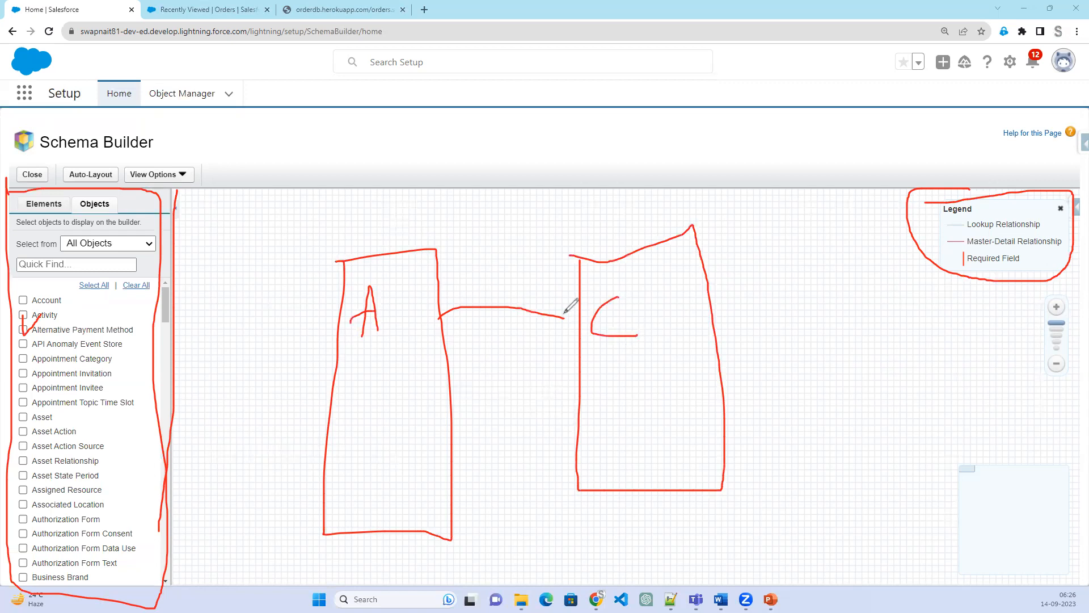
mouse_move(561, 317)
left_mouse_down()
mouse_move(581, 318)
mouse_move(571, 344)
mouse_move(589, 339)
mouse_move(577, 345)
mouse_move(592, 320)
mouse_move(573, 324)
mouse_move(578, 345)
mouse_move(595, 324)
mouse_move(572, 316)
left_mouse_up()
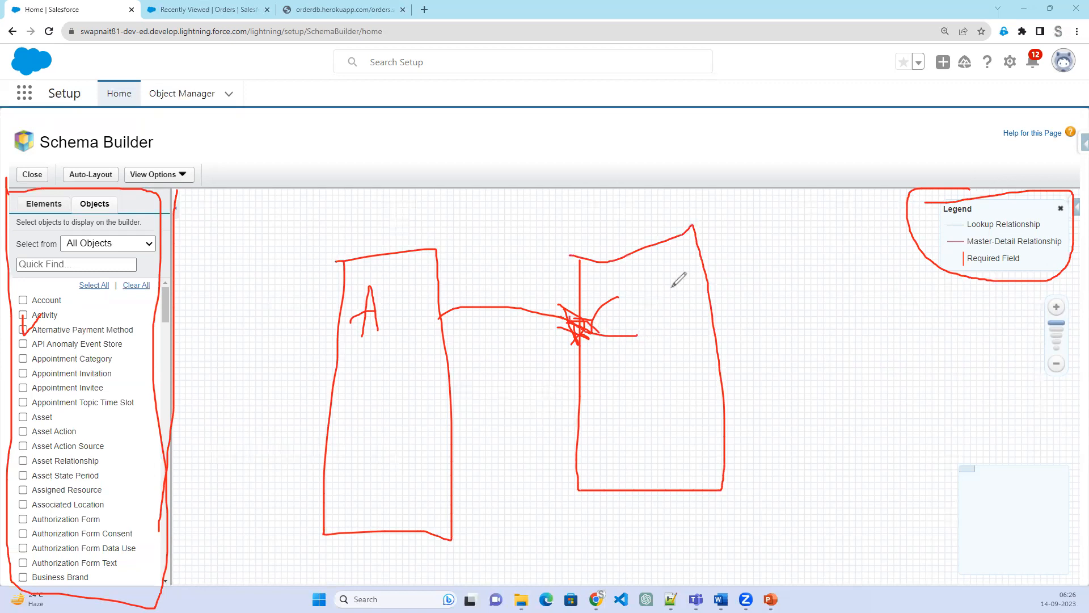
mouse_move(1069, 295)
left_mouse_down()
mouse_move(1032, 340)
mouse_move(1059, 366)
mouse_move(1064, 298)
left_mouse_up()
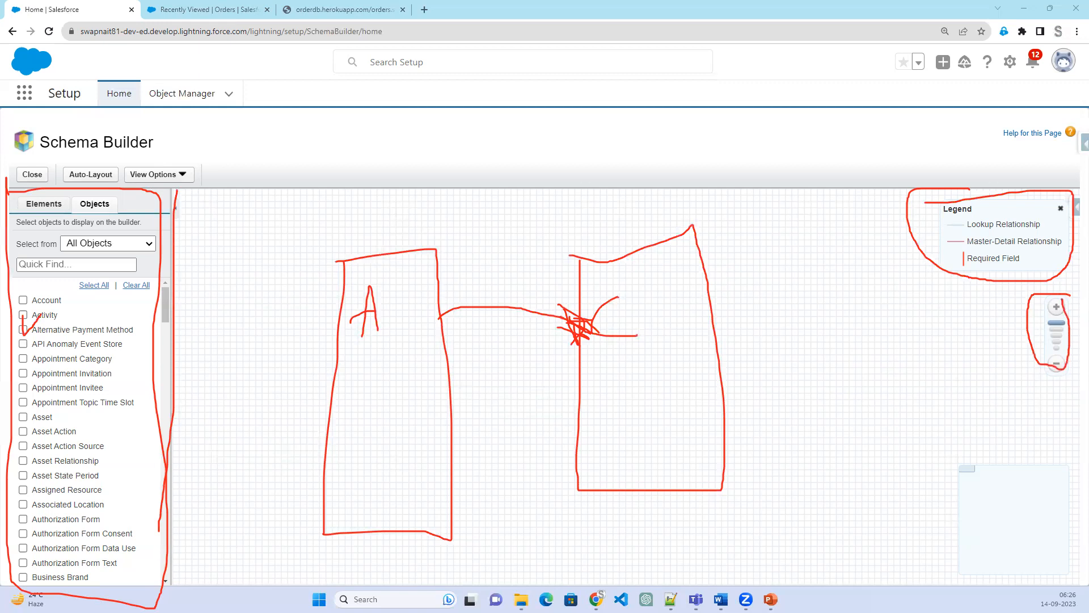
left_click(389, 271)
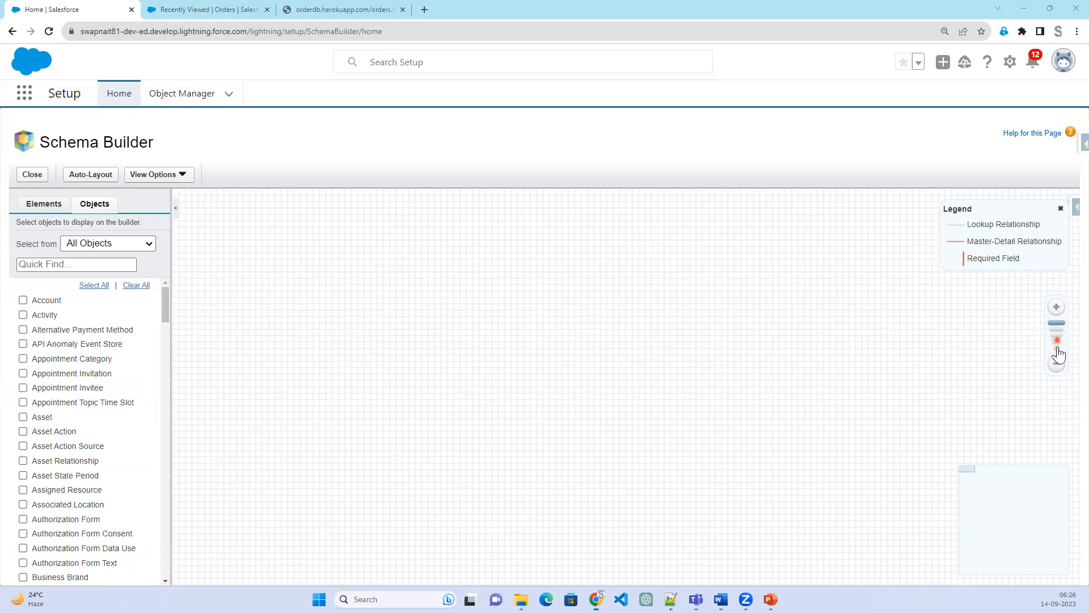
Step: Show the Account and Contact objects on the schema canvas, filtering the object list by "cont" to find Contact
left_click(1057, 366)
left_click(1056, 307)
left_click(1055, 308)
left_click(1008, 471)
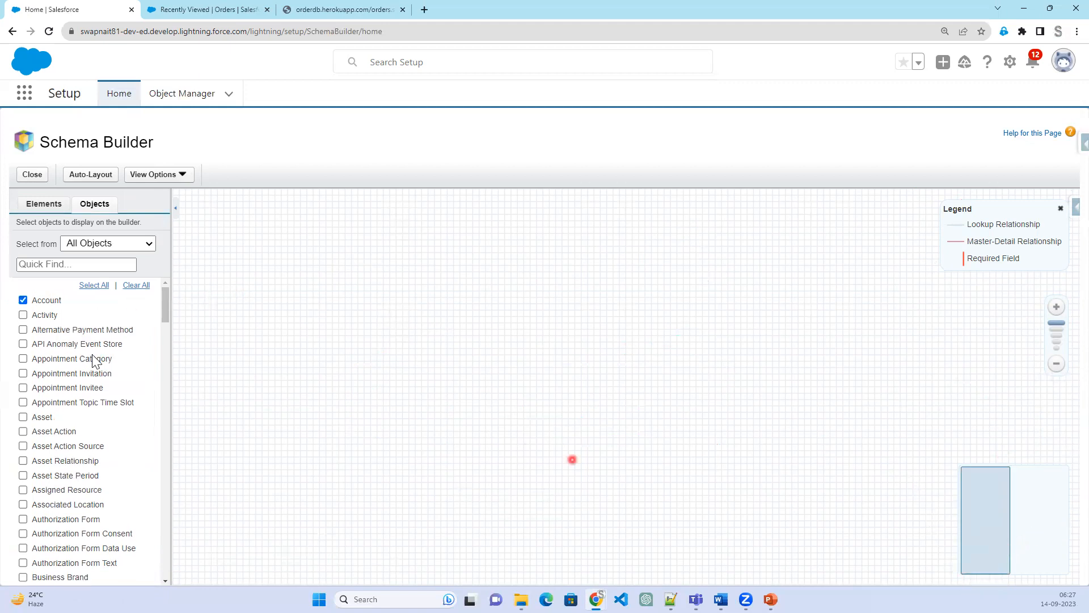
left_click(59, 264)
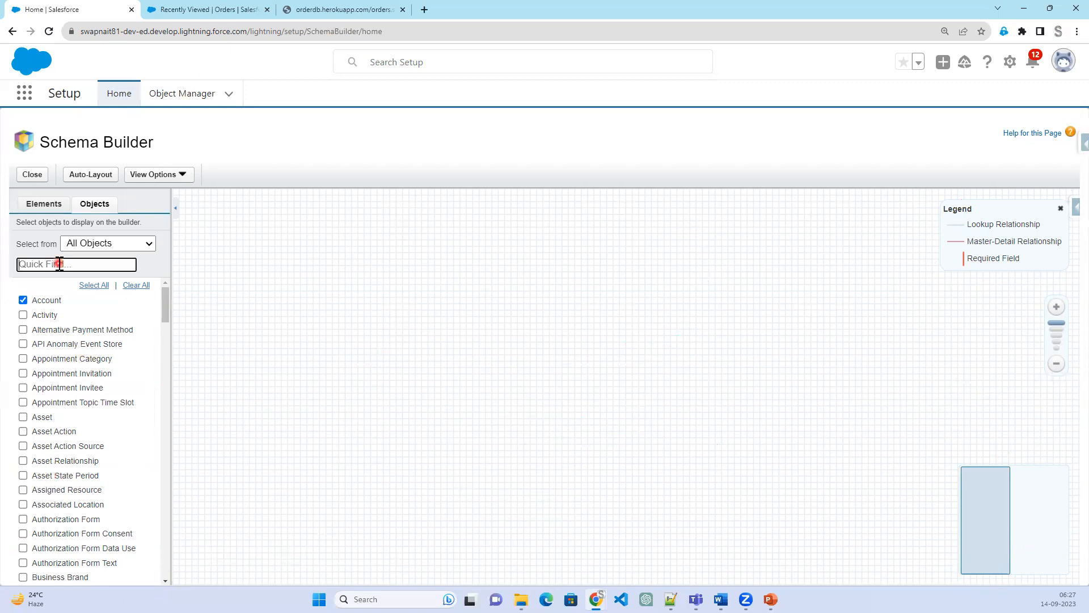
type("co")
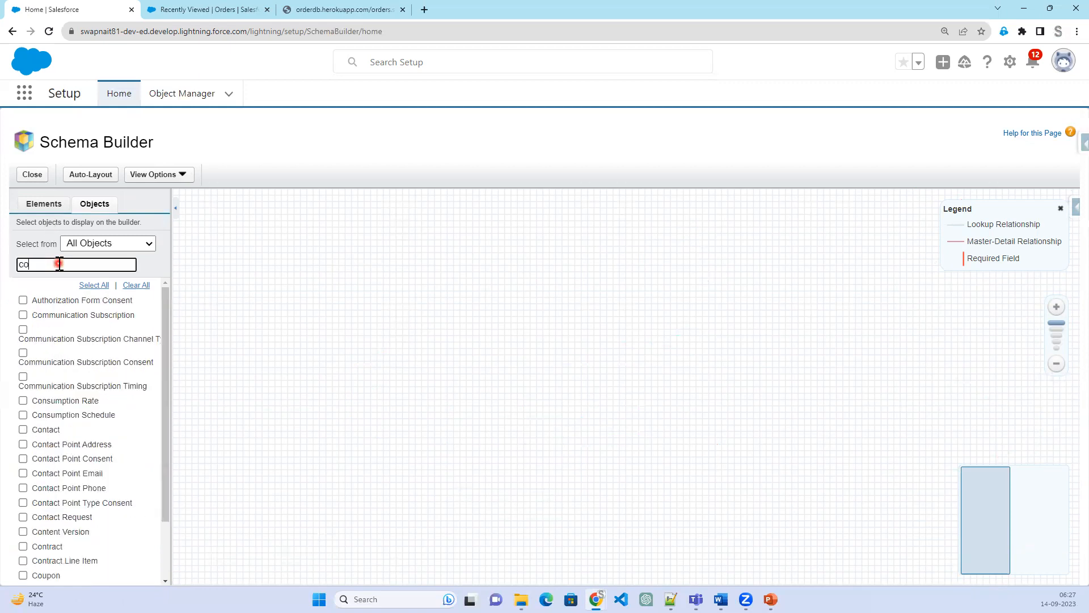
type("nt")
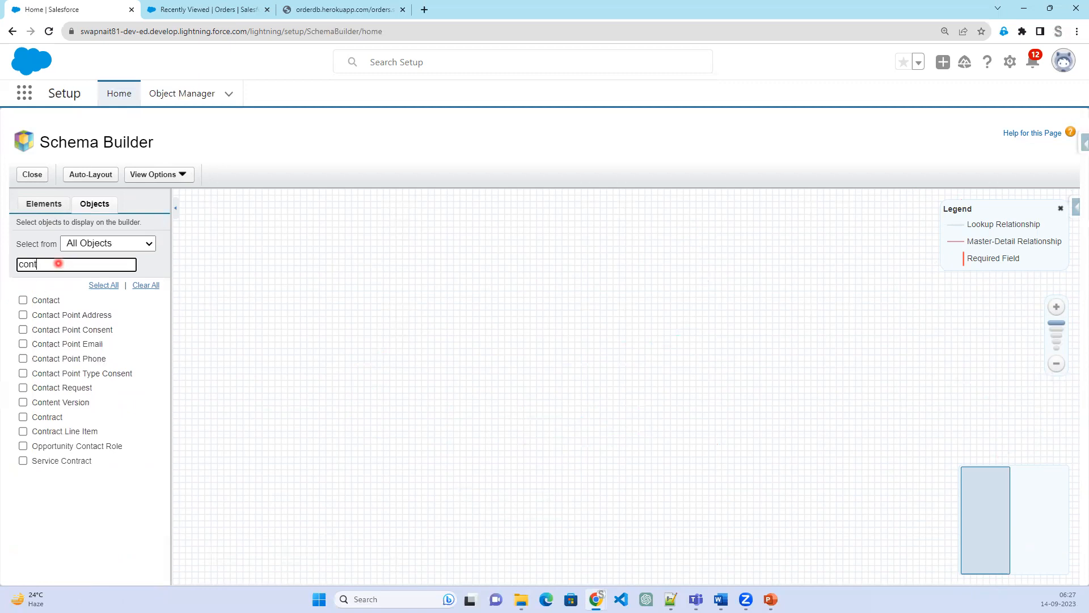
left_click(24, 301)
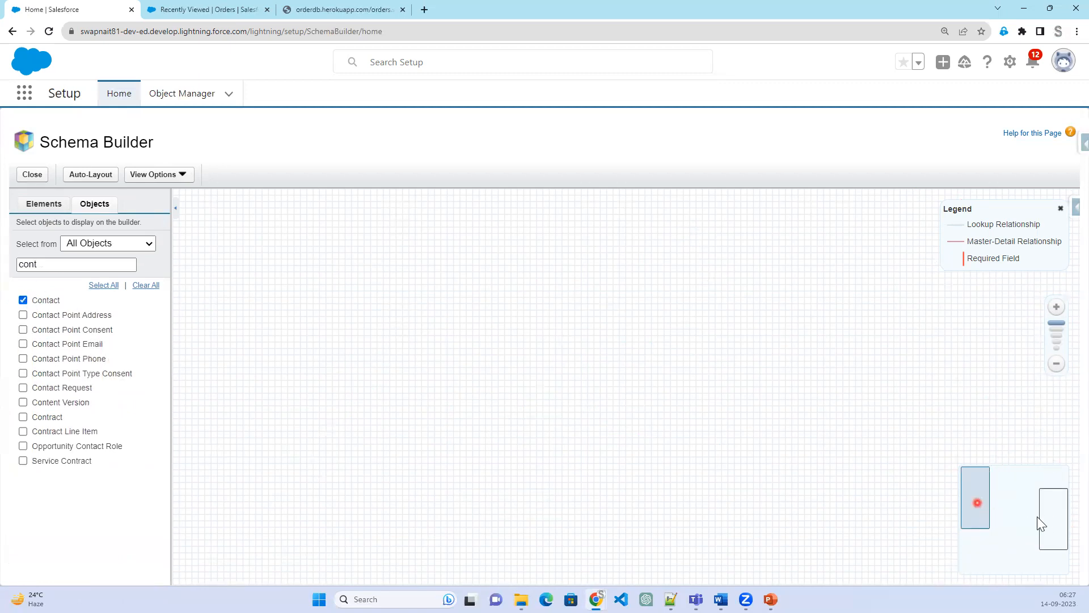
Step: Locate the Contact and Account objects on the canvas and arrange them with Auto-Layout
left_click(969, 490)
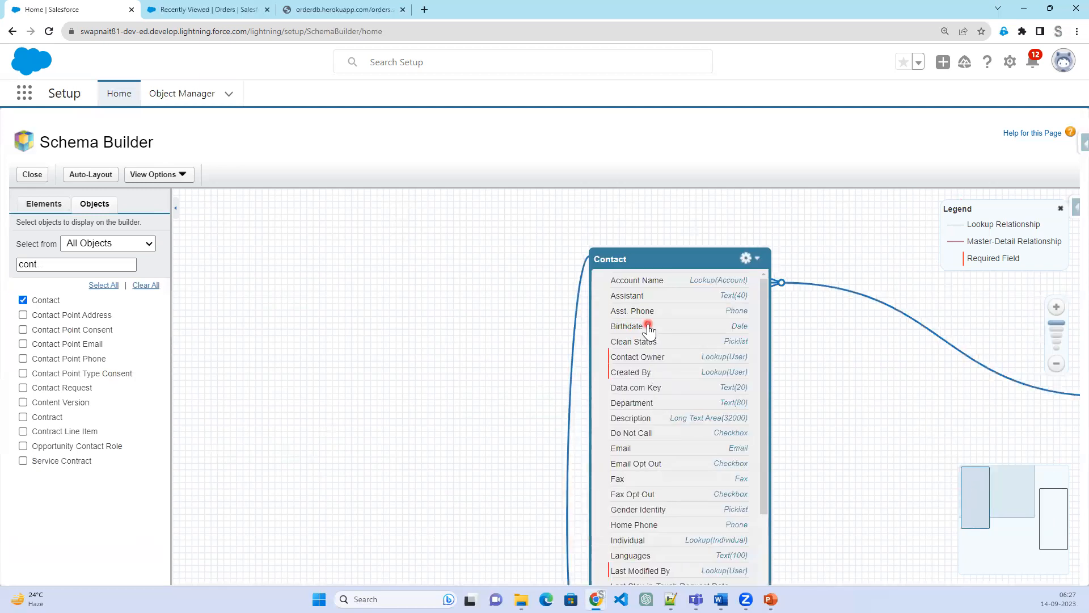
left_click(1062, 531)
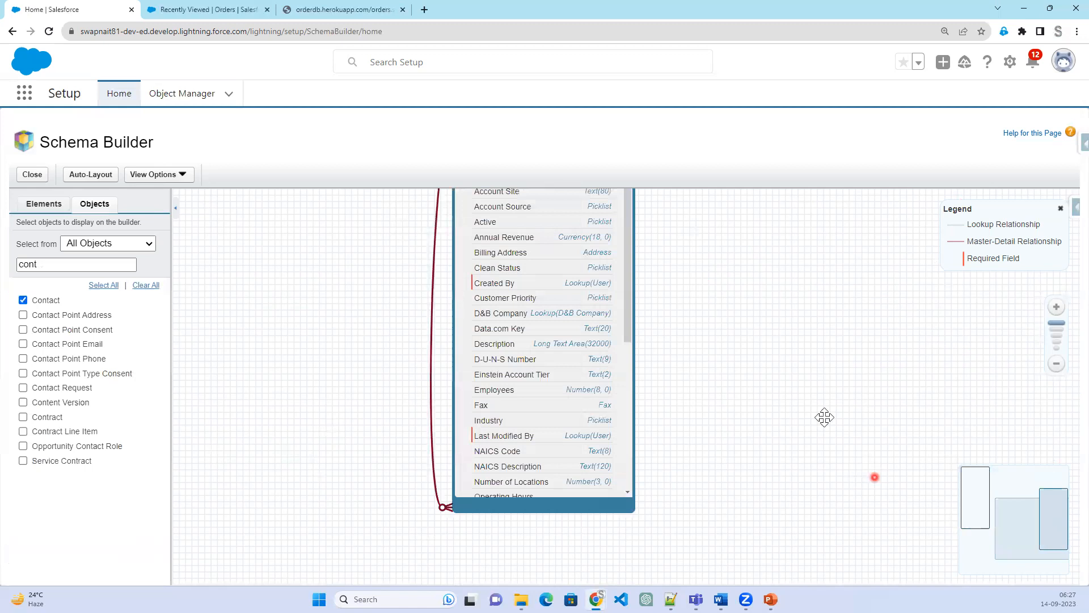
left_click_drag(501, 417, 756, 361)
left_click(1062, 530)
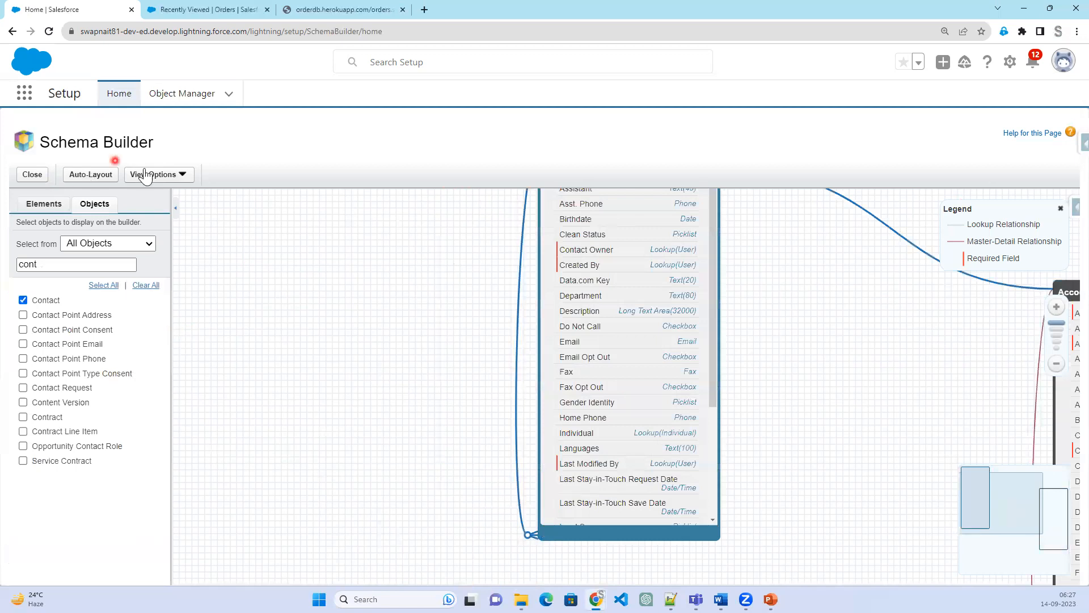
left_click(93, 176)
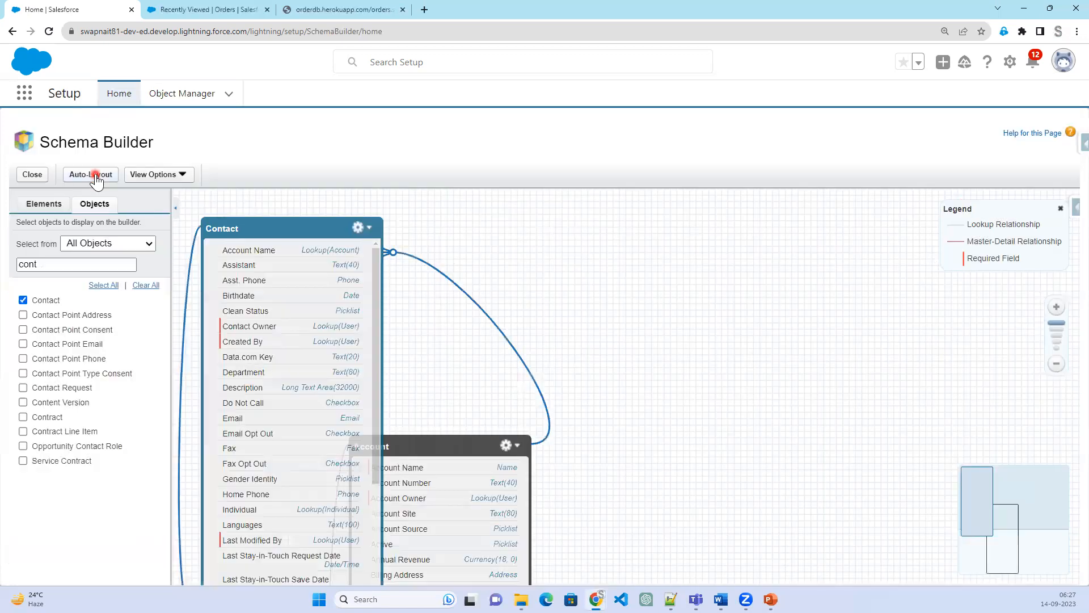
Step: Move the Account object beside Contact so both objects and their relationship line fit in view
left_click(484, 344)
left_click_drag(449, 442, 671, 244)
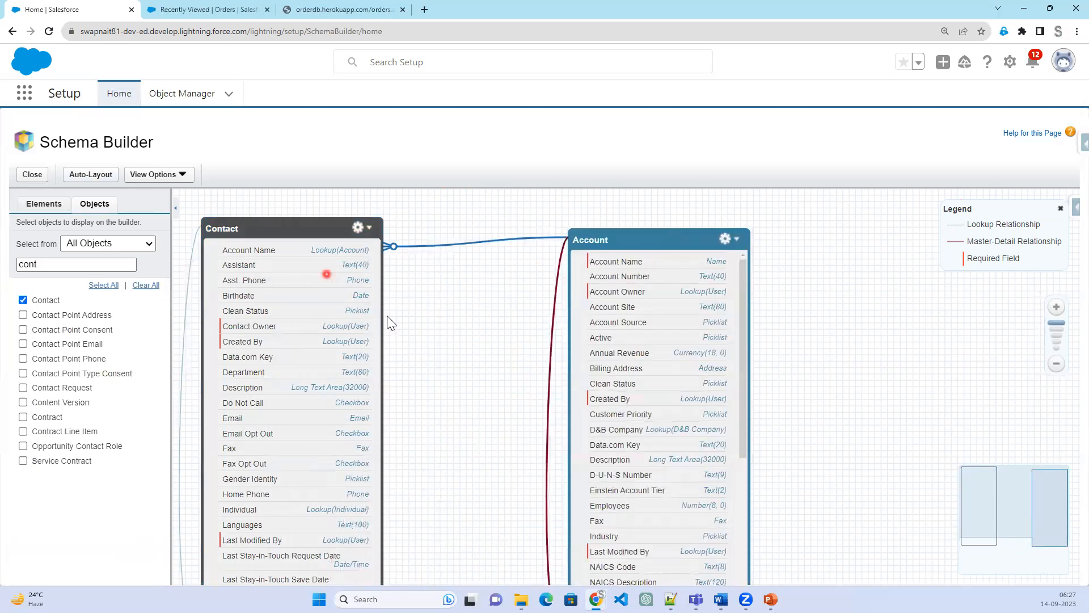
left_click_drag(787, 396, 862, 321)
scroll(989, 409, "down", 1)
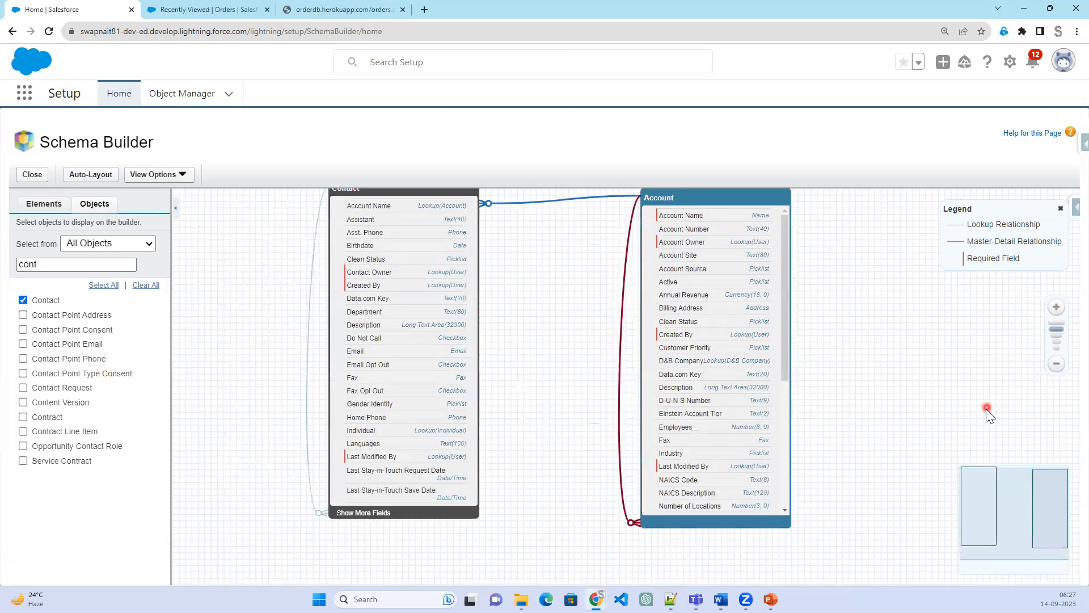
scroll(986, 409, "down", 1)
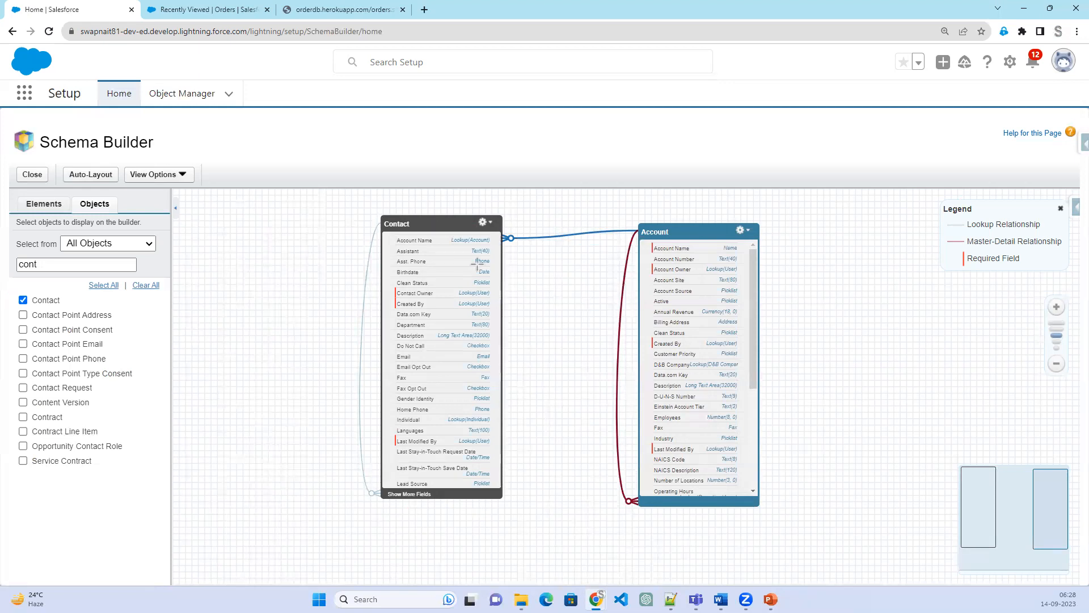
mouse_move(383, 218)
left_mouse_down()
mouse_move(516, 389)
mouse_move(516, 503)
mouse_move(506, 502)
left_mouse_up()
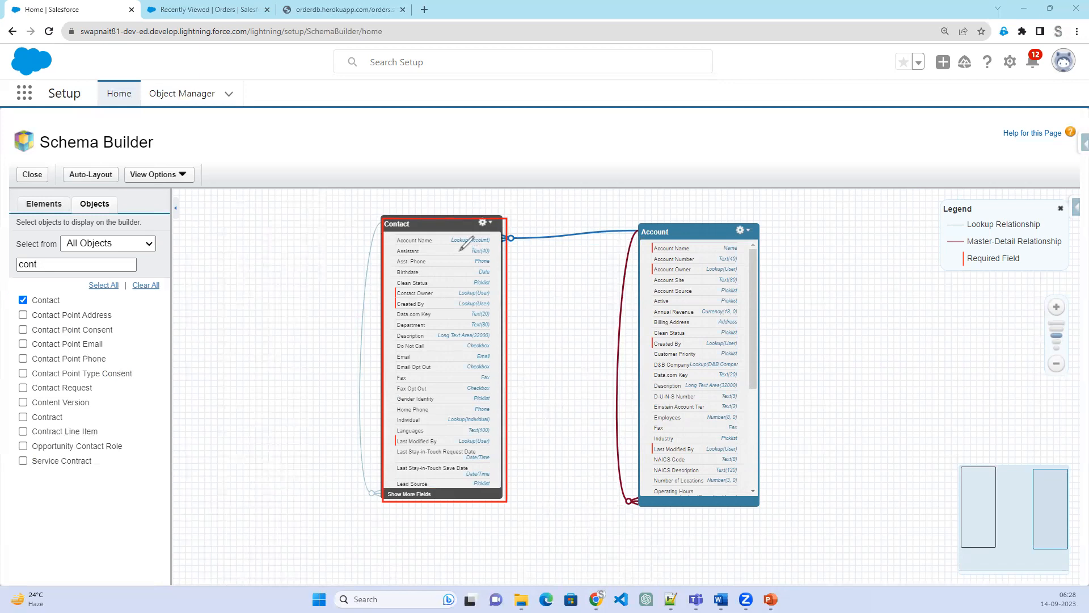
mouse_move(447, 228)
left_mouse_down()
mouse_move(433, 410)
mouse_move(439, 486)
left_mouse_up()
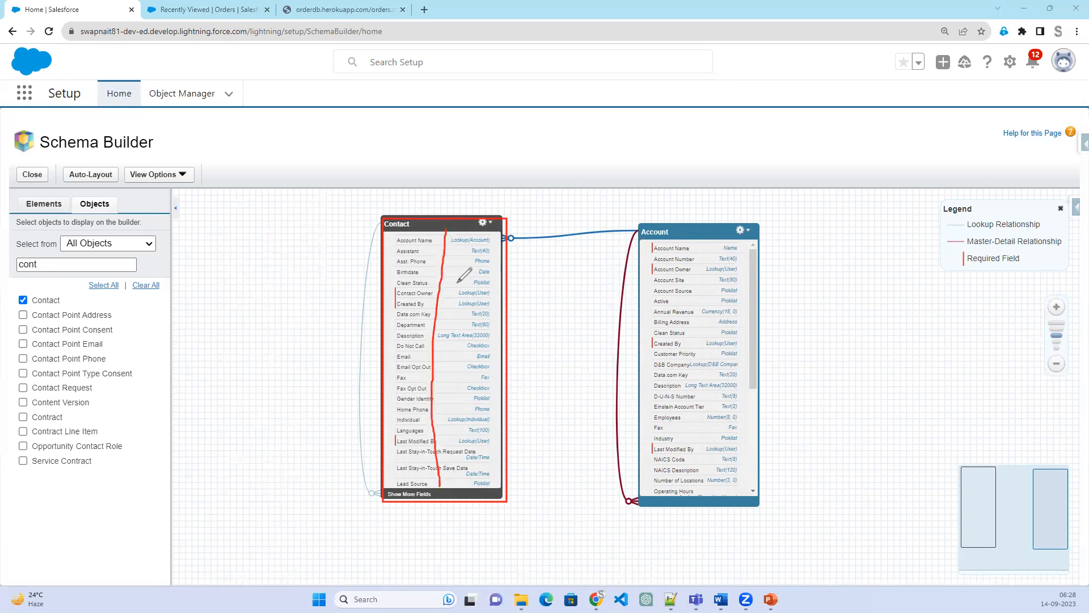
left_click_drag(457, 280, 503, 261)
mouse_move(514, 224)
left_mouse_down()
mouse_move(532, 239)
mouse_move(521, 219)
left_mouse_up()
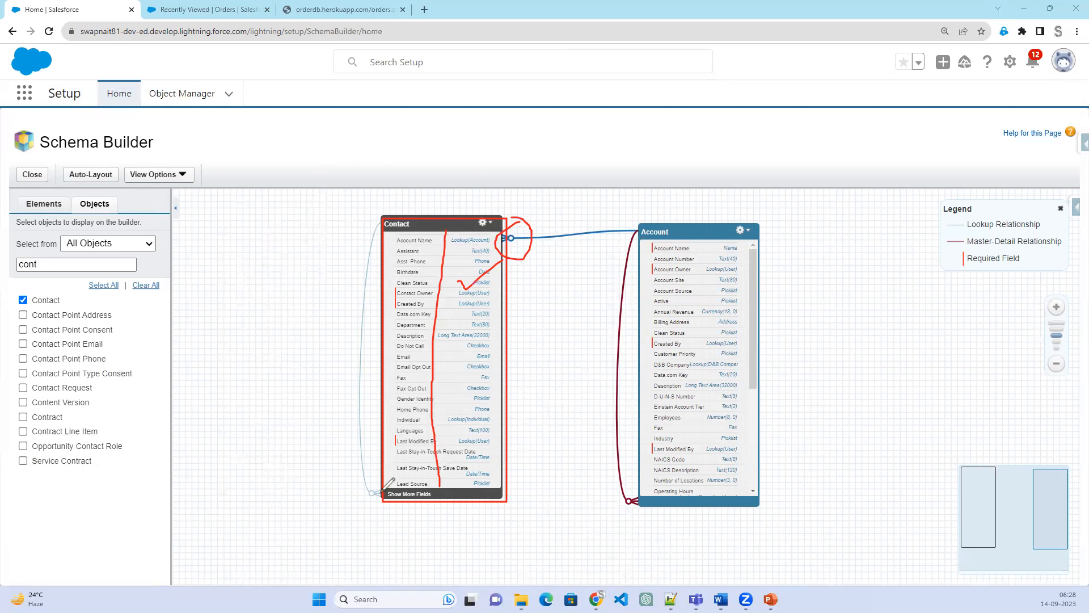
mouse_move(388, 472)
left_mouse_down()
mouse_move(366, 472)
mouse_move(370, 505)
mouse_move(392, 480)
mouse_move(417, 493)
mouse_move(400, 509)
left_mouse_up()
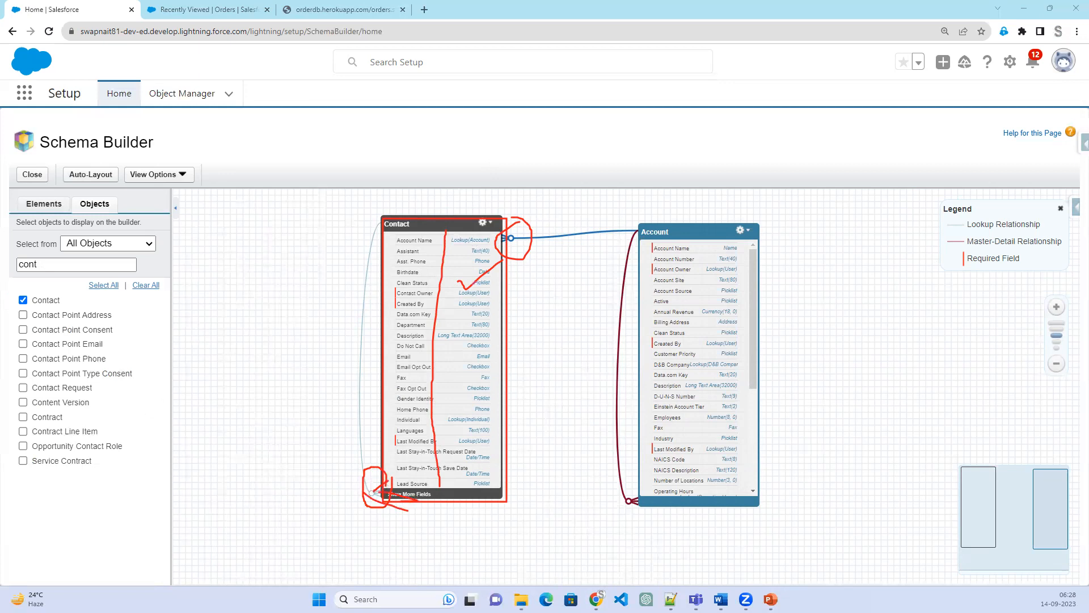
key("Escape")
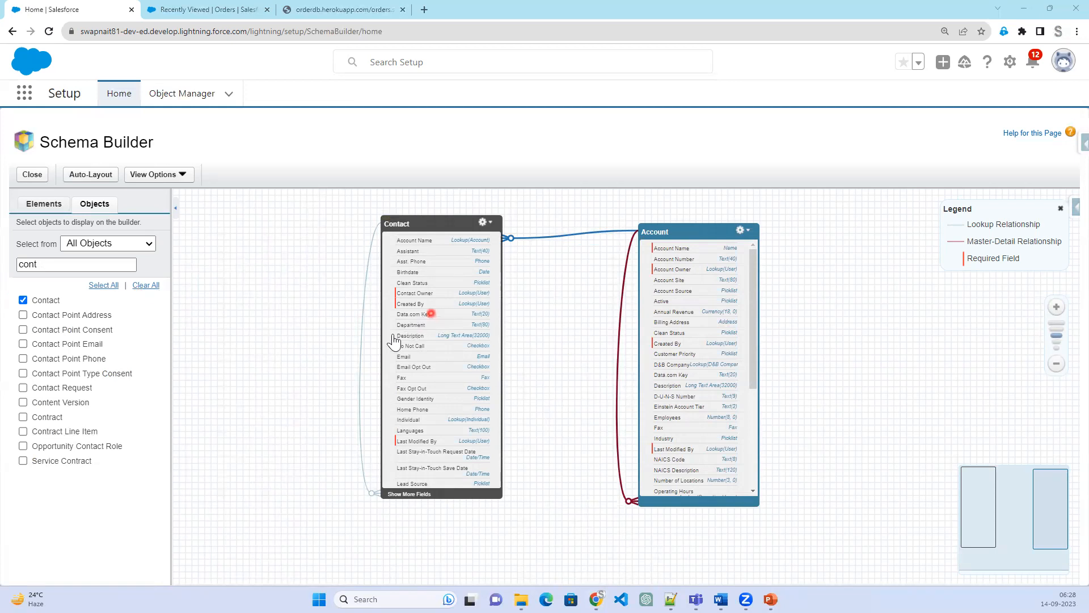
Step: Remove the "cont" filter from the object list and clear Contact and Account from the canvas
left_click(146, 287)
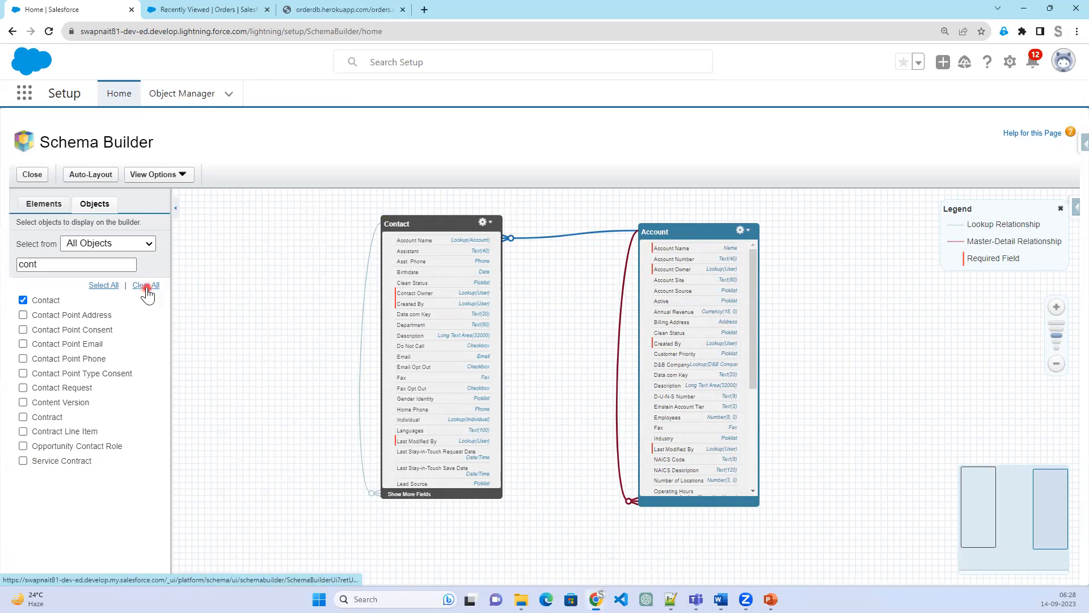
left_click_drag(42, 269, 21, 274)
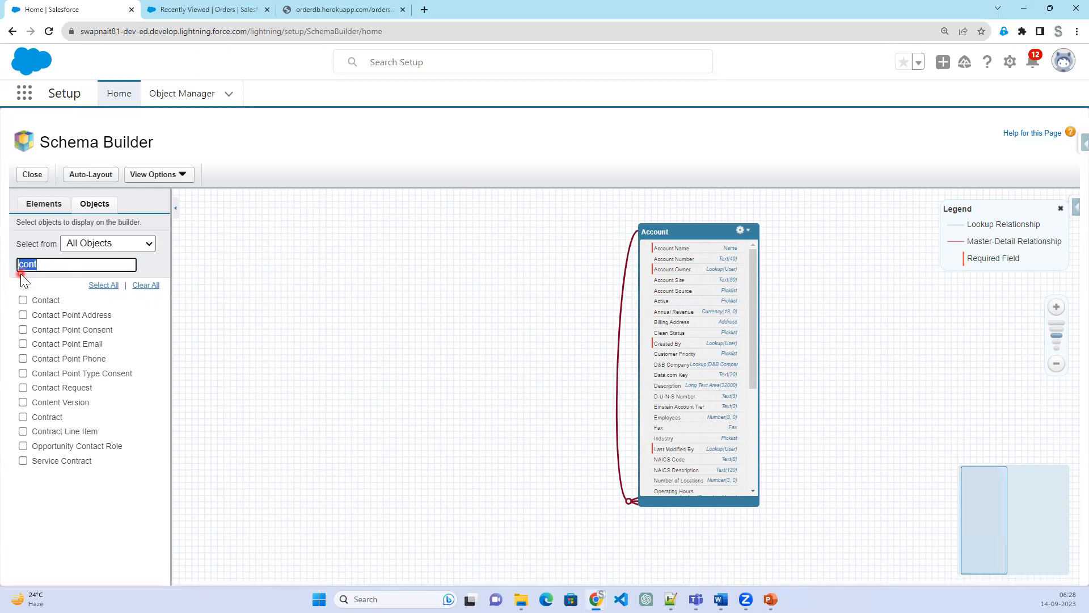
key("BackSpace")
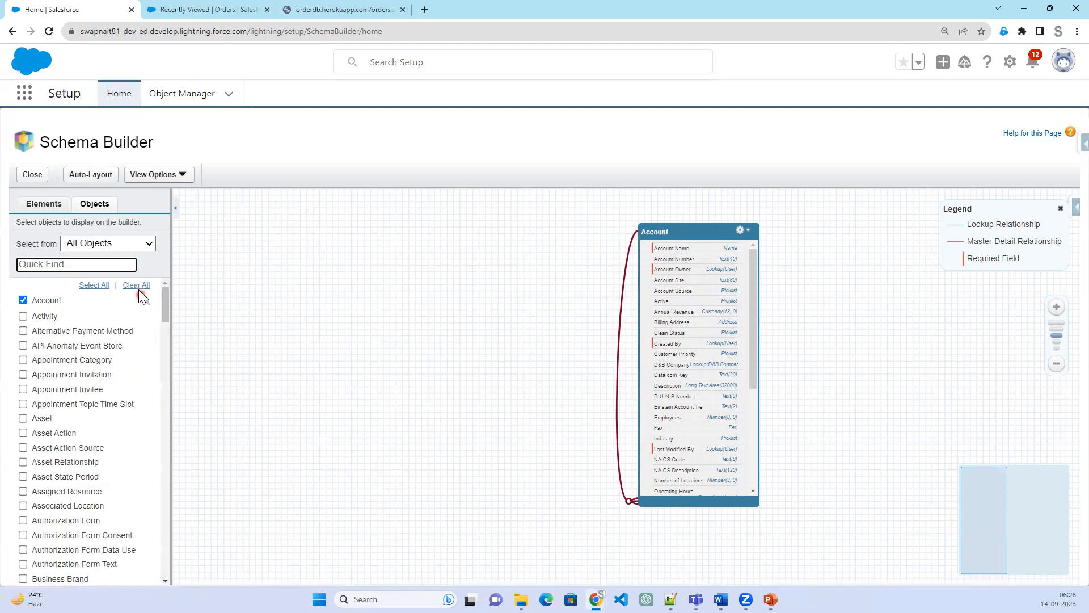
left_click(138, 286)
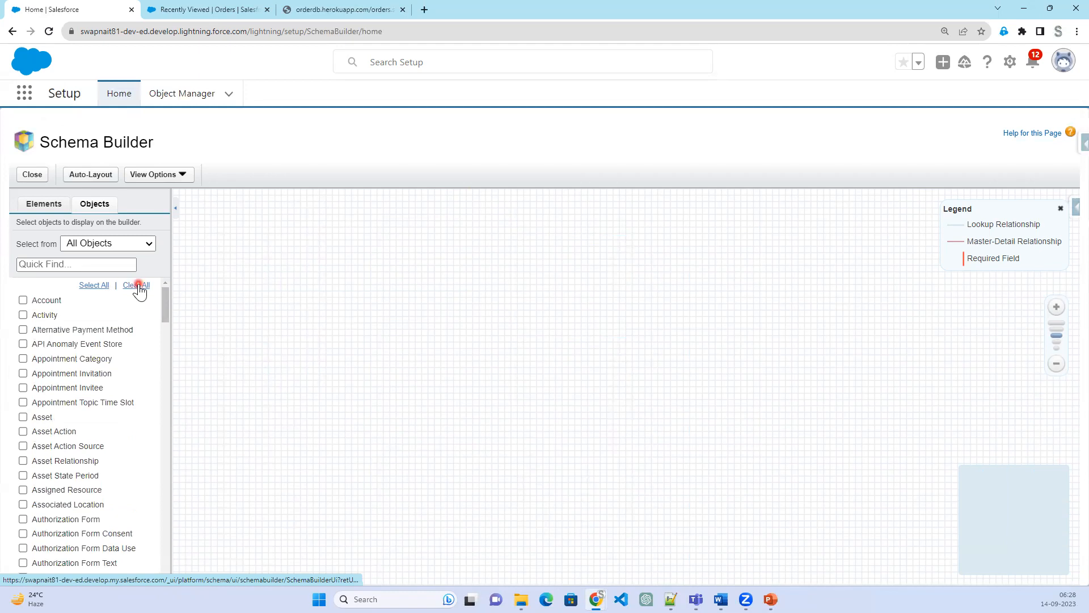
Step: Display the schema elements and place a new custom Object on the empty canvas to open its creation form
left_click(95, 205)
left_click(33, 206)
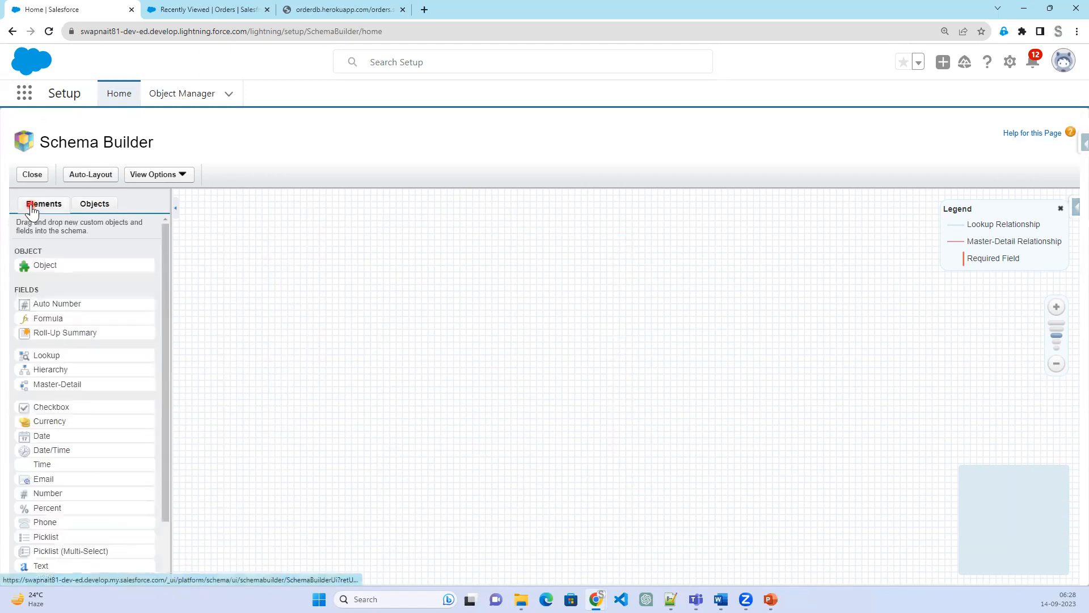
left_click(33, 252)
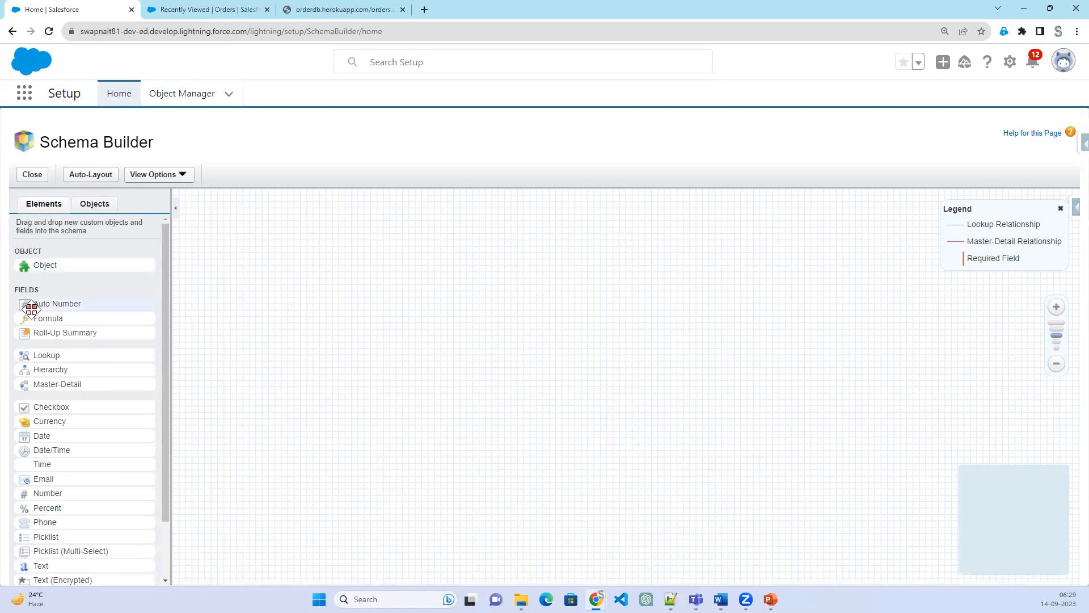
scroll(97, 508, "down", 3)
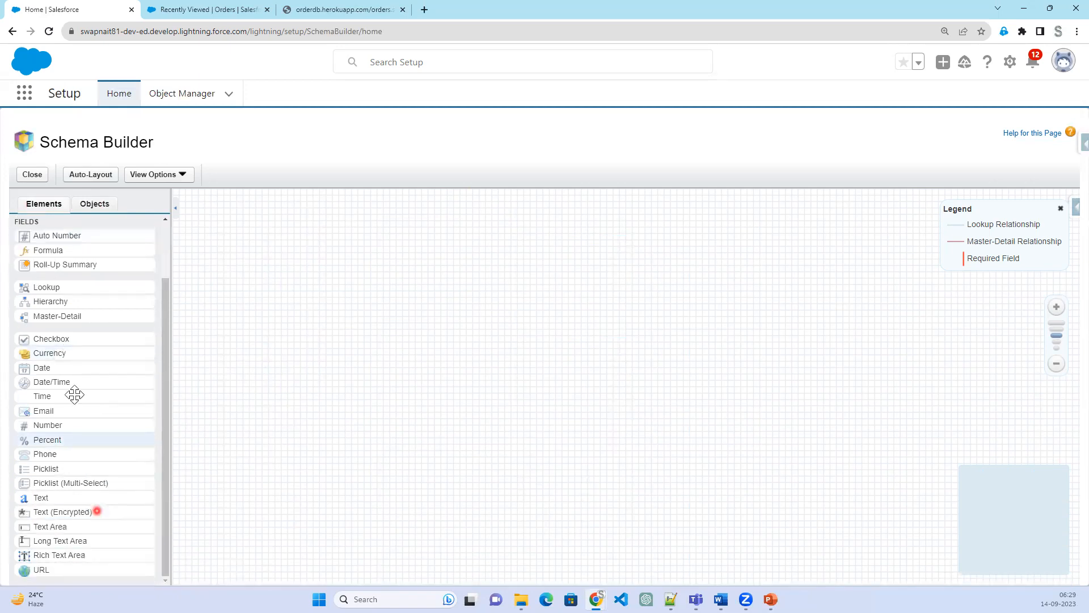
scroll(81, 483, "up", 3)
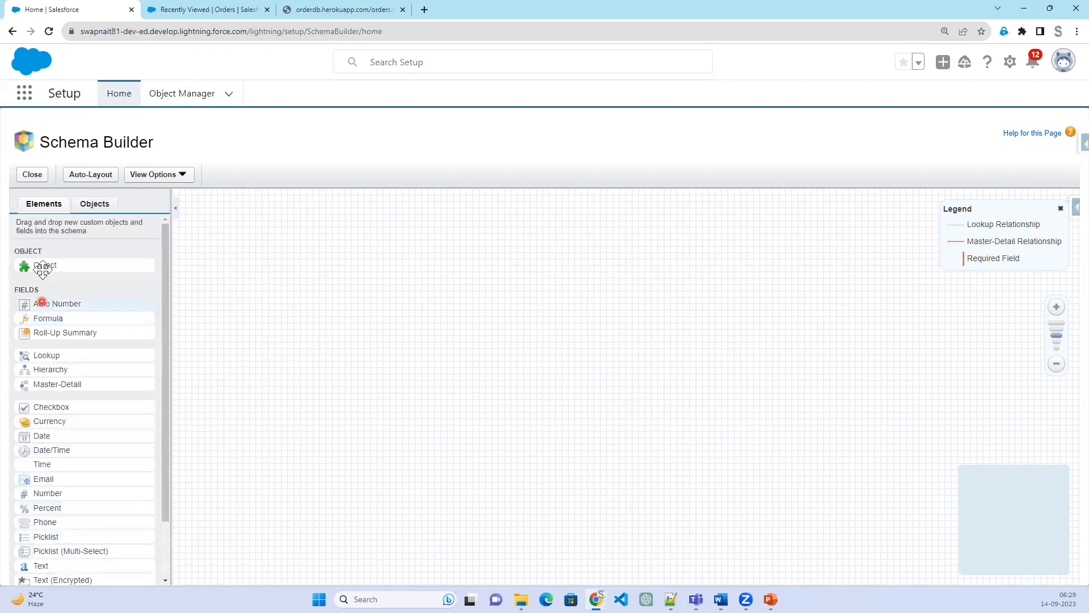
left_click_drag(42, 267, 207, 292)
left_click_drag(470, 329, 469, 331)
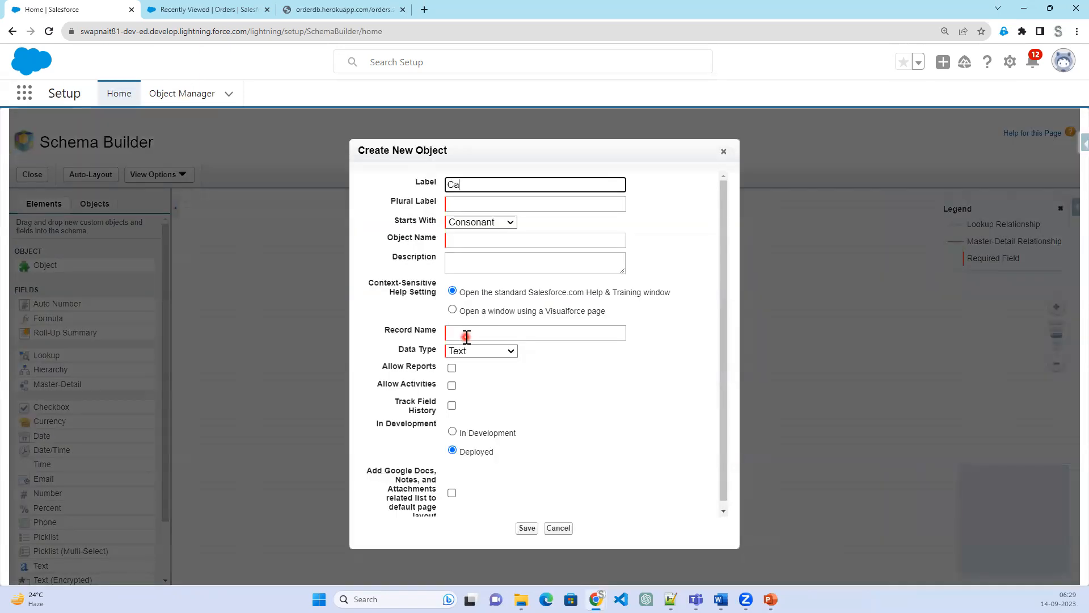
Step: Name the new object with label Candidate, plural label Candidates and object name Candidate
type("Candidates")
key("Tab")
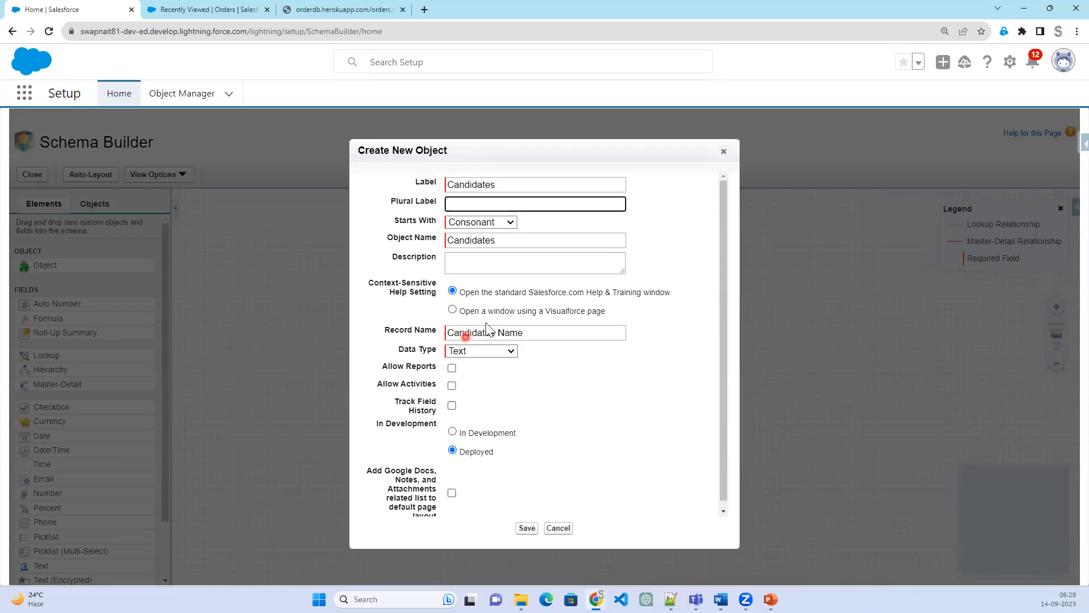
double_click(576, 182)
key("ctrl+c")
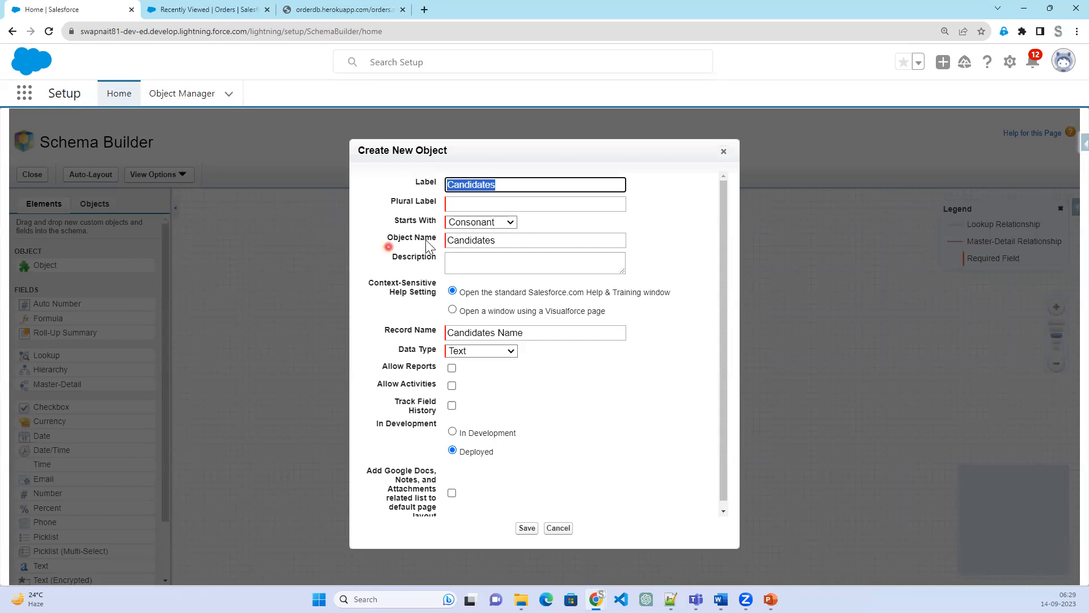
left_click(459, 205)
key("ctrl+v")
left_click(526, 177)
key("BackSpace")
left_click(504, 237)
key("BackSpace")
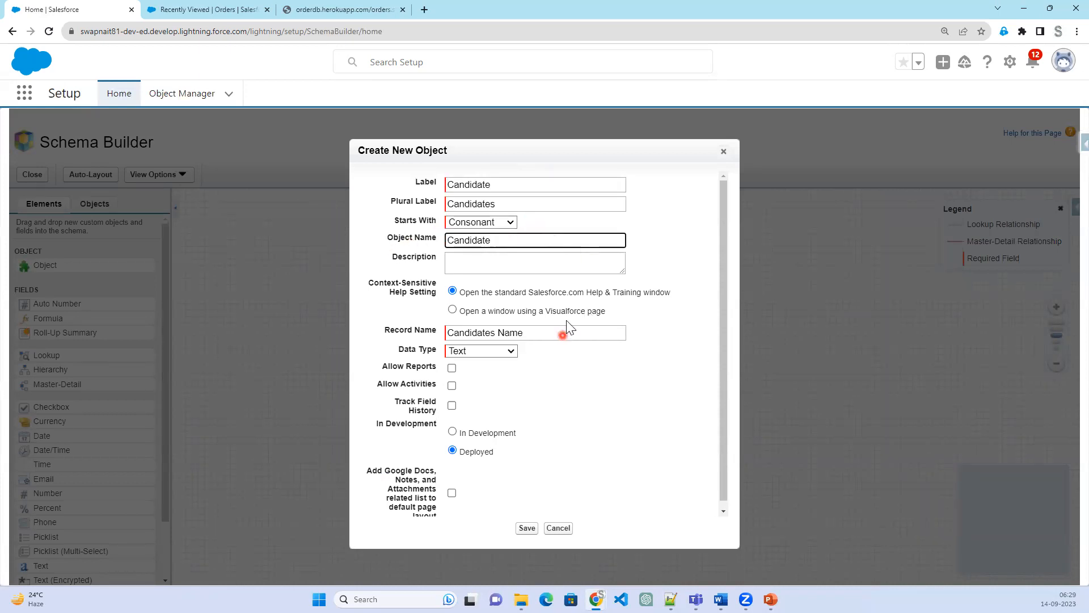
Step: Examine the choices offered for Starts With and for the record name's Data Type without changing either
left_click(494, 221)
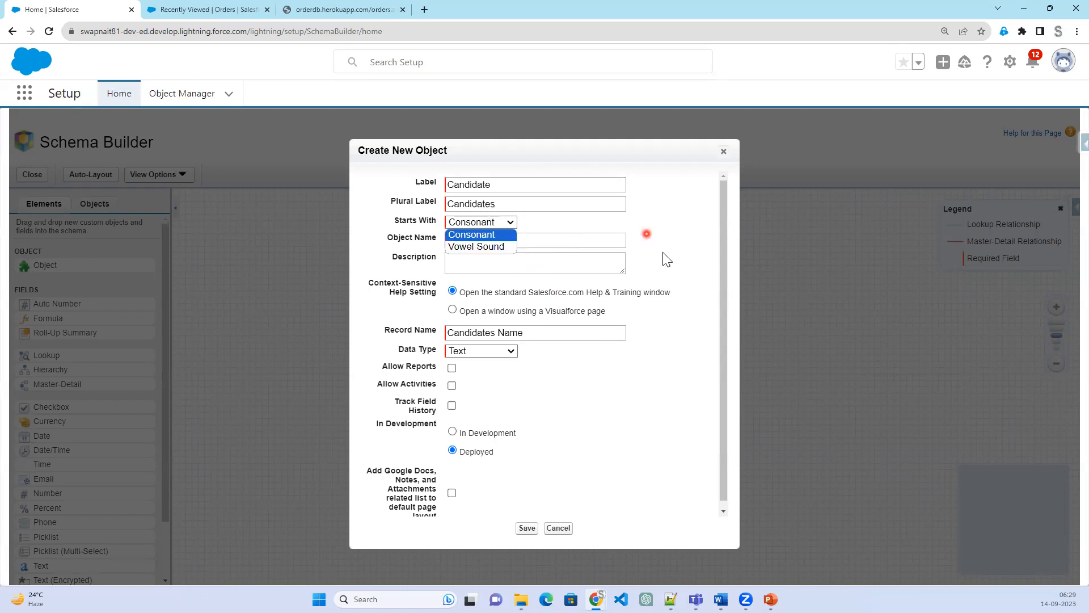
left_click(665, 262)
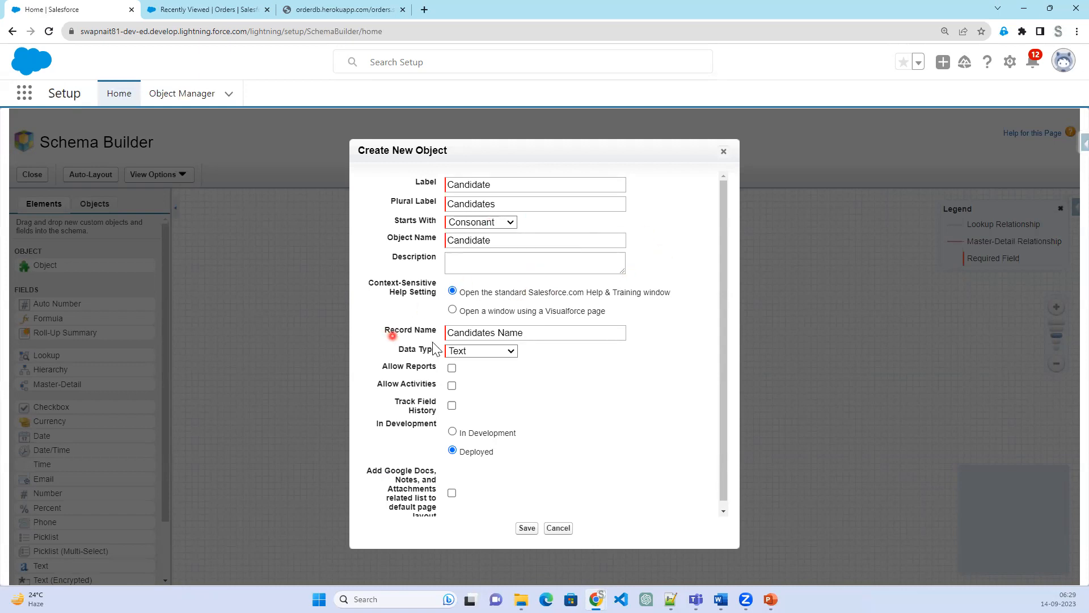
left_click(500, 350)
left_click(499, 351)
left_click(499, 351)
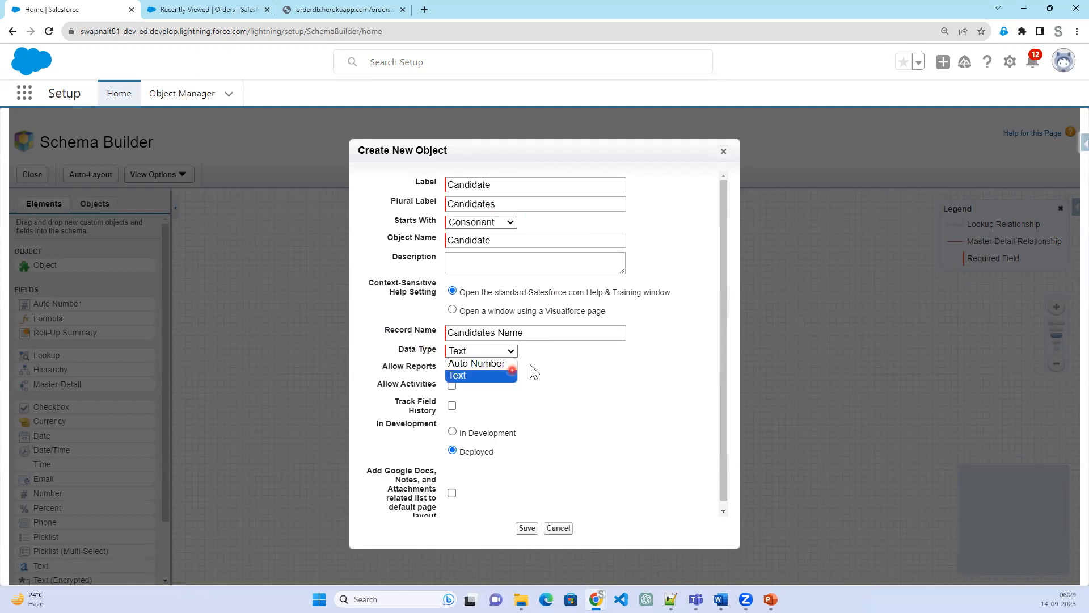
left_click(578, 366)
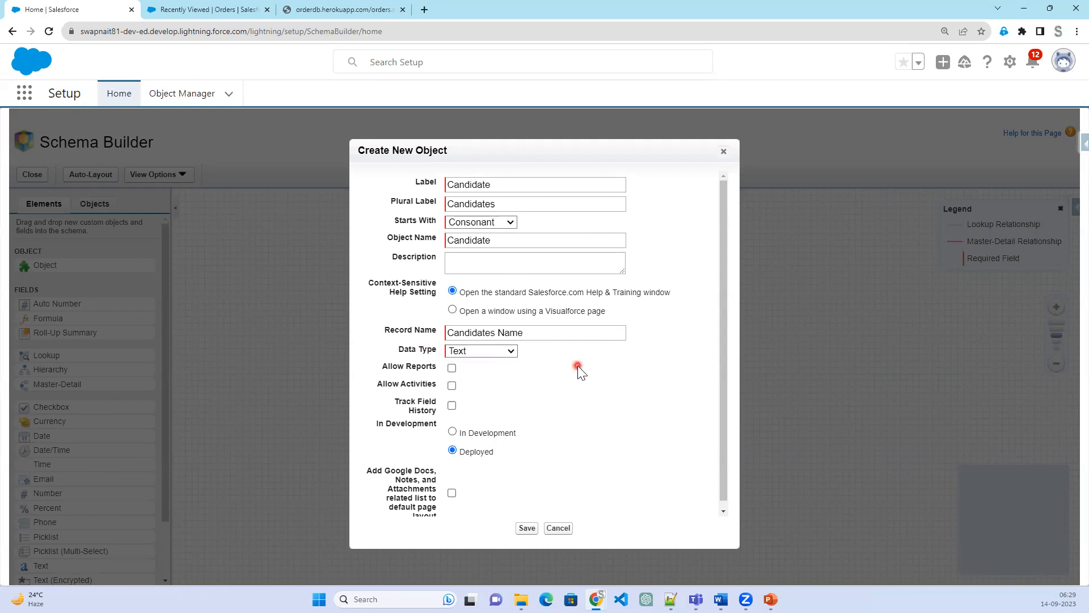
left_click(509, 351)
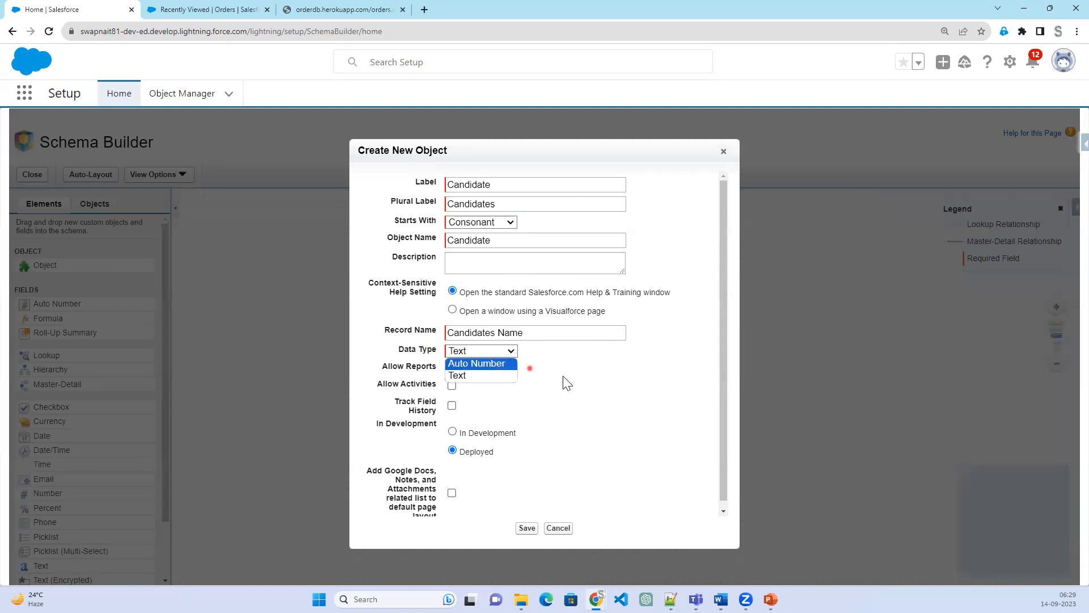
left_click(581, 381)
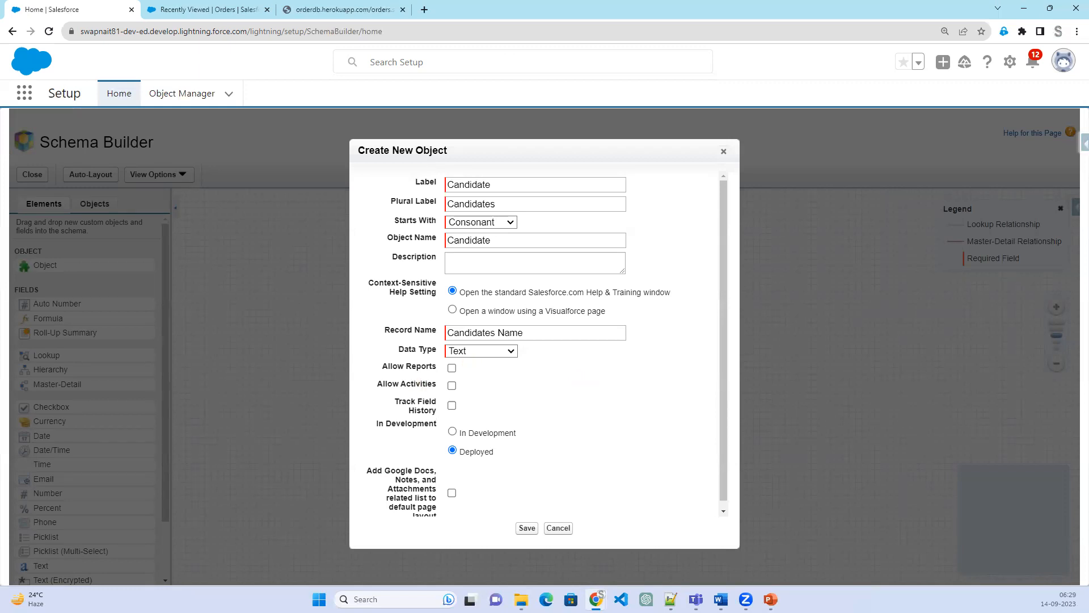
mouse_move(94, 203)
left_mouse_down()
mouse_move(97, 311)
mouse_move(274, 376)
mouse_move(315, 309)
left_mouse_up()
mouse_move(331, 213)
left_mouse_down()
mouse_move(105, 193)
mouse_move(94, 205)
left_mouse_up()
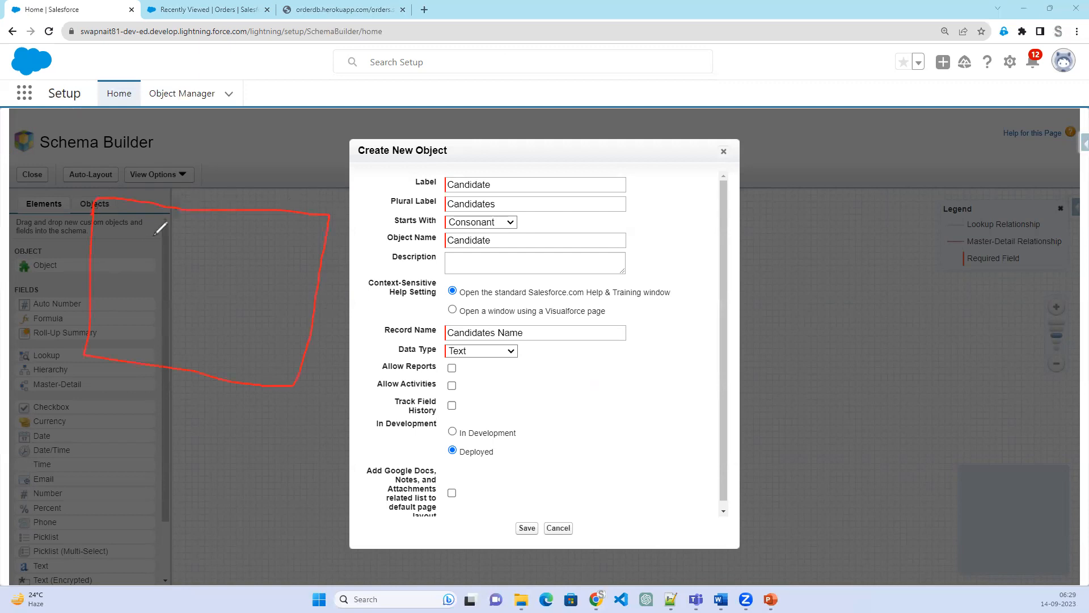
mouse_move(261, 201)
left_mouse_down()
mouse_move(302, 160)
mouse_move(313, 205)
mouse_move(371, 192)
left_mouse_up()
mouse_move(143, 245)
left_mouse_down()
mouse_move(258, 273)
mouse_move(258, 295)
left_mouse_up()
mouse_move(178, 298)
left_mouse_down()
mouse_move(139, 269)
mouse_move(143, 245)
mouse_move(209, 266)
mouse_move(217, 285)
left_mouse_up()
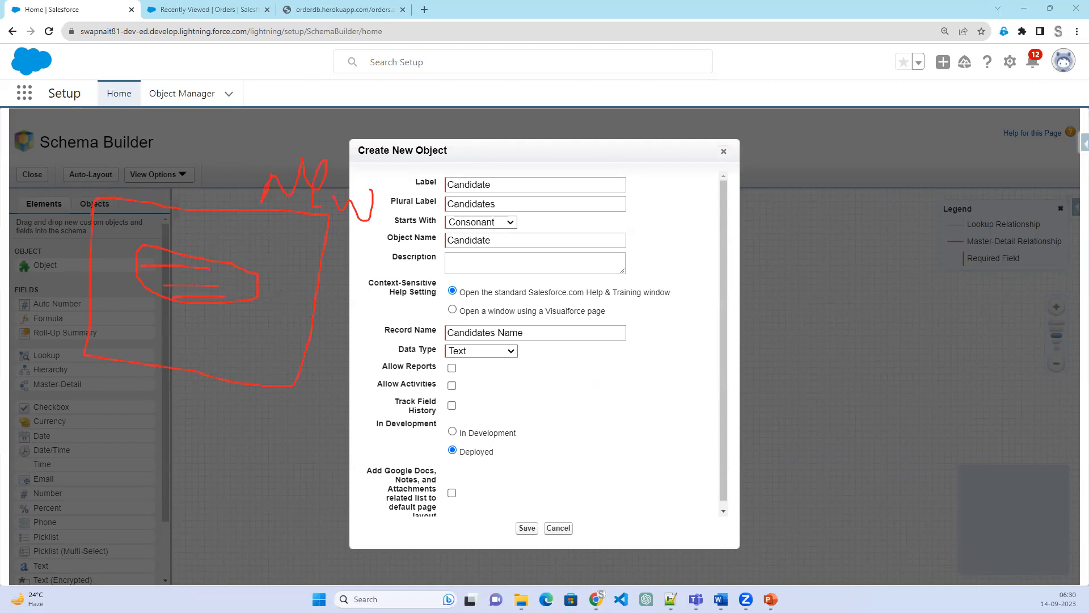
Step: Set the record name's data type to Auto Number with display format C-{0000} and starting number 1
left_click(489, 352)
left_click(487, 362)
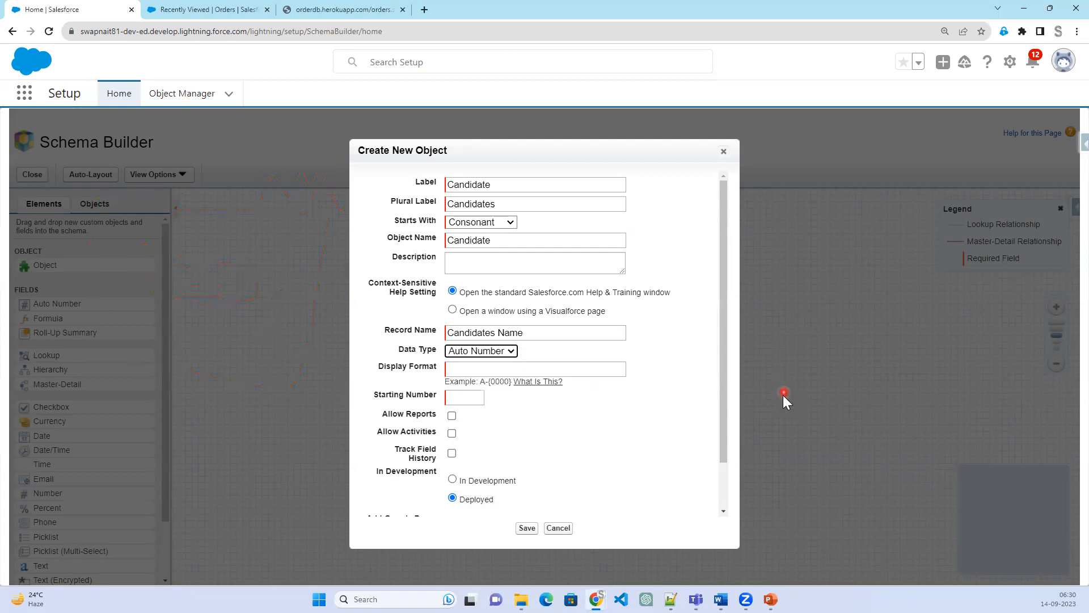
left_click(499, 369)
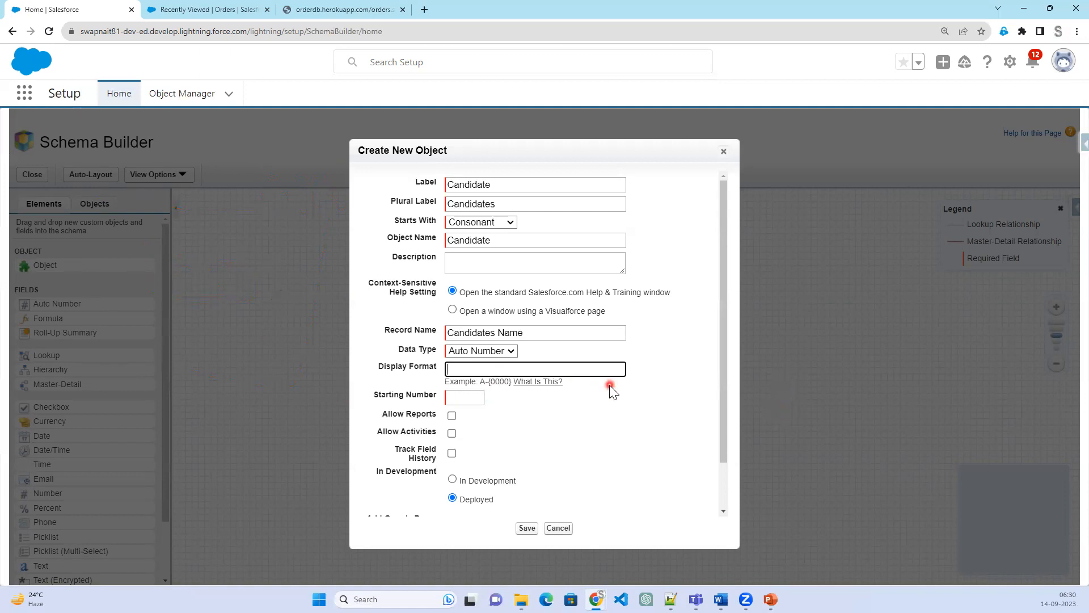
type("C")
type("-")
type("{}")
type("0000")
left_click(463, 400)
type("1")
left_click(577, 445)
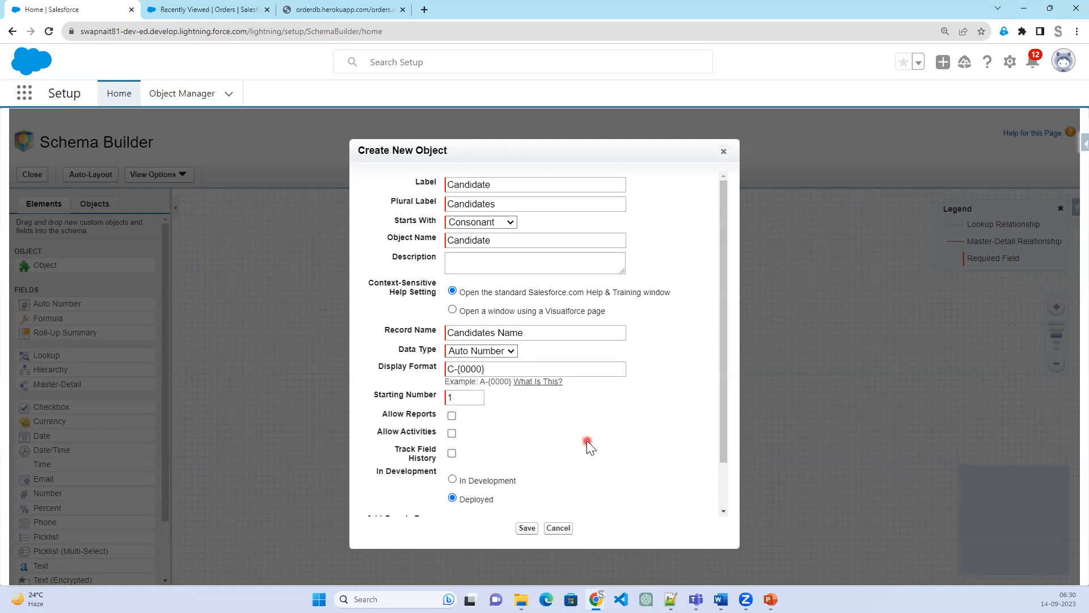
Step: Enable Allow Reports, Allow Activities and Track Field History for the Candidate object
scroll(586, 440, "down", 2)
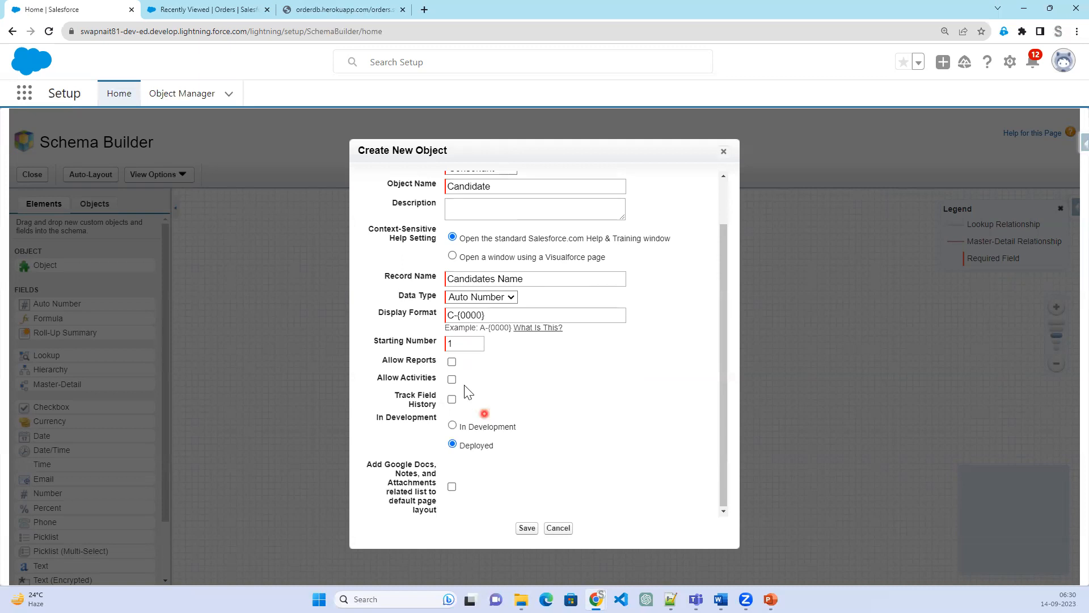
left_click(452, 362)
left_click(452, 379)
left_click(452, 399)
scroll(532, 465, "up", 2)
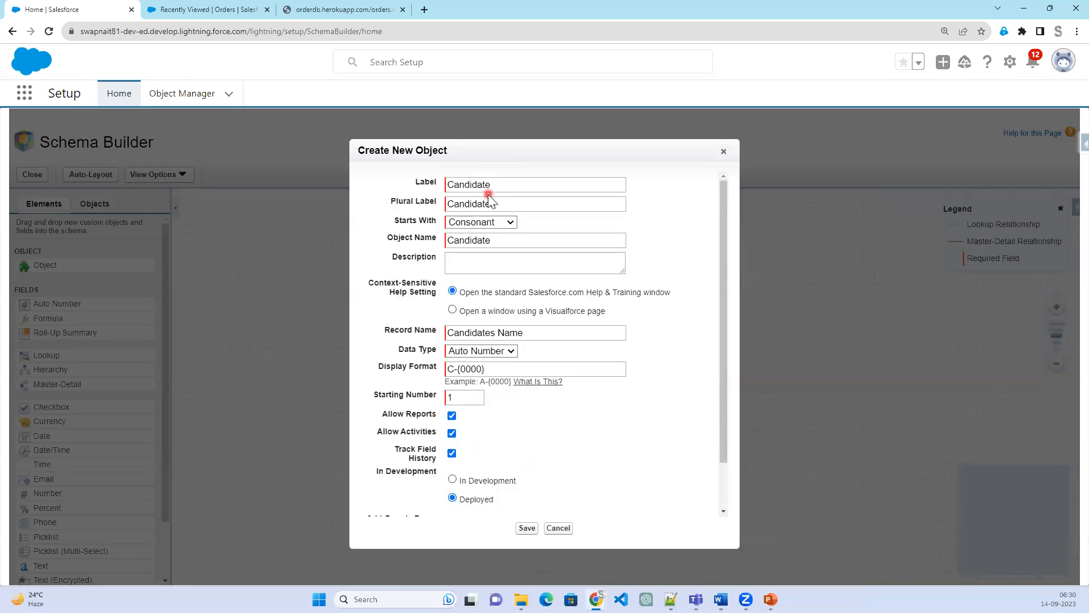
scroll(521, 495, "down", 2)
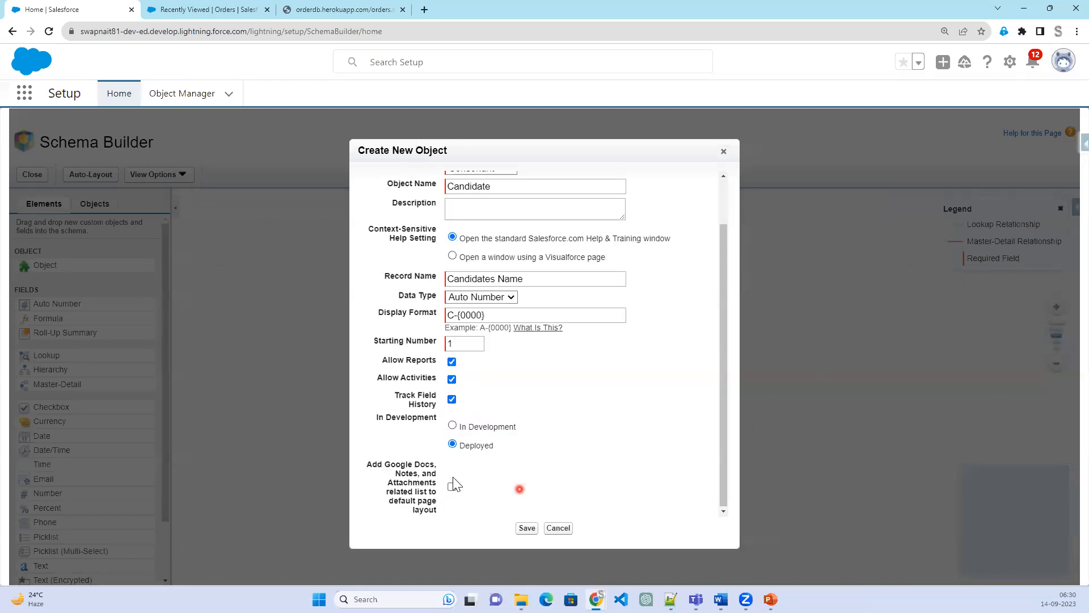
left_click(440, 231)
Step: Open Object Manager's New Custom Object form in a separate Setup browser tab and examine its optional features and object creation options
left_click(201, 13)
left_click(1010, 61)
left_click(991, 116)
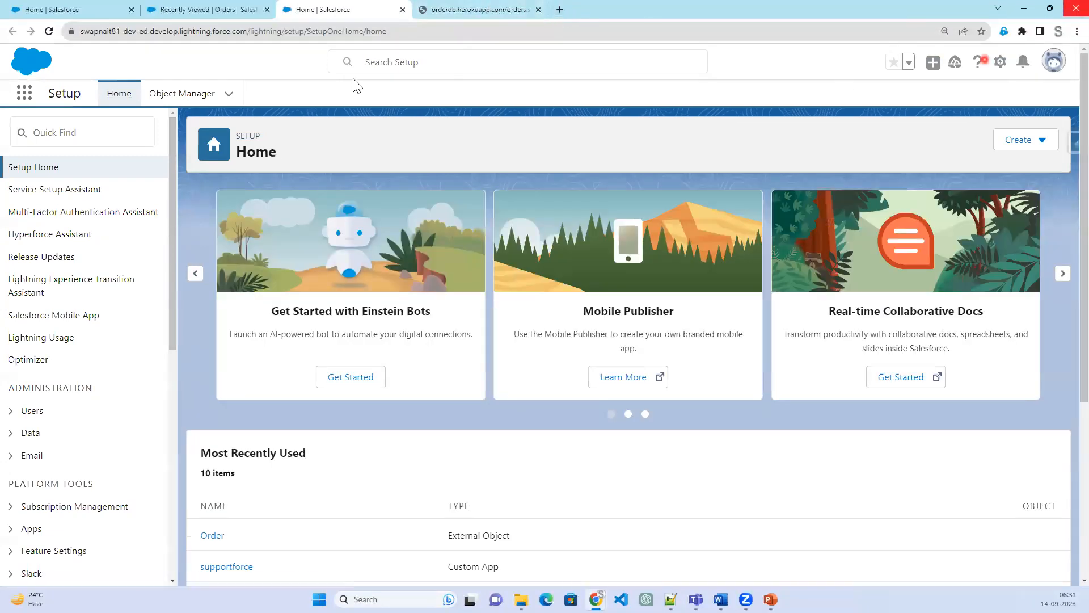
left_click(189, 104)
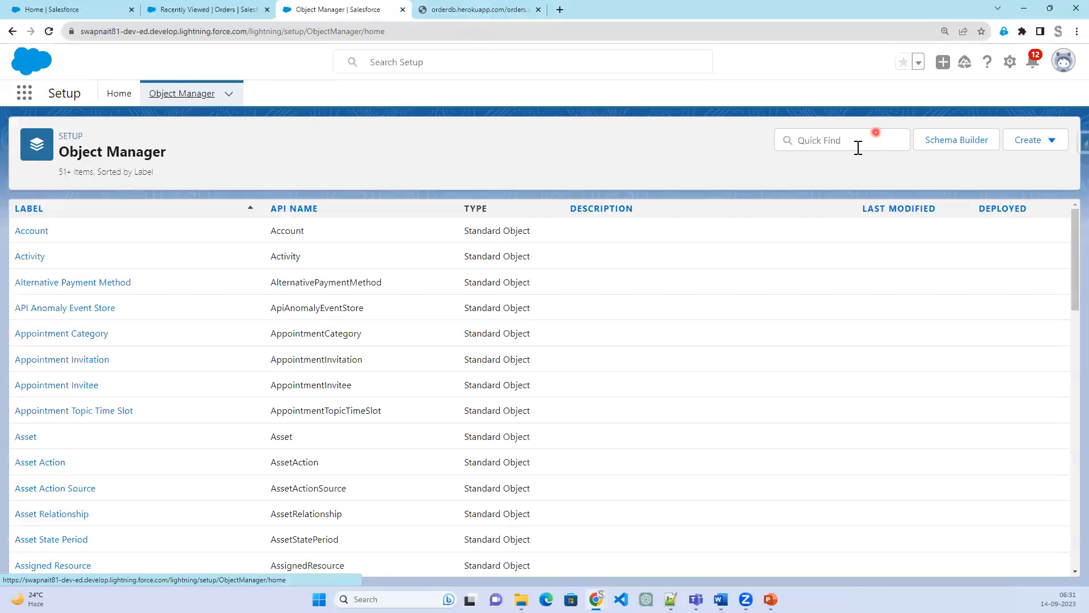
left_click(1054, 141)
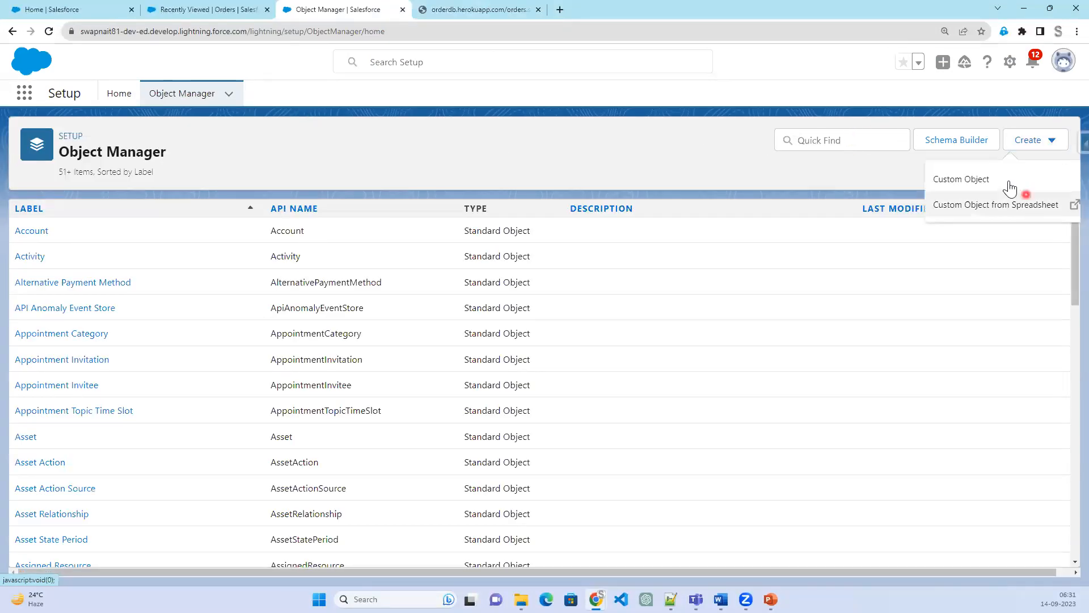
left_click(1009, 180)
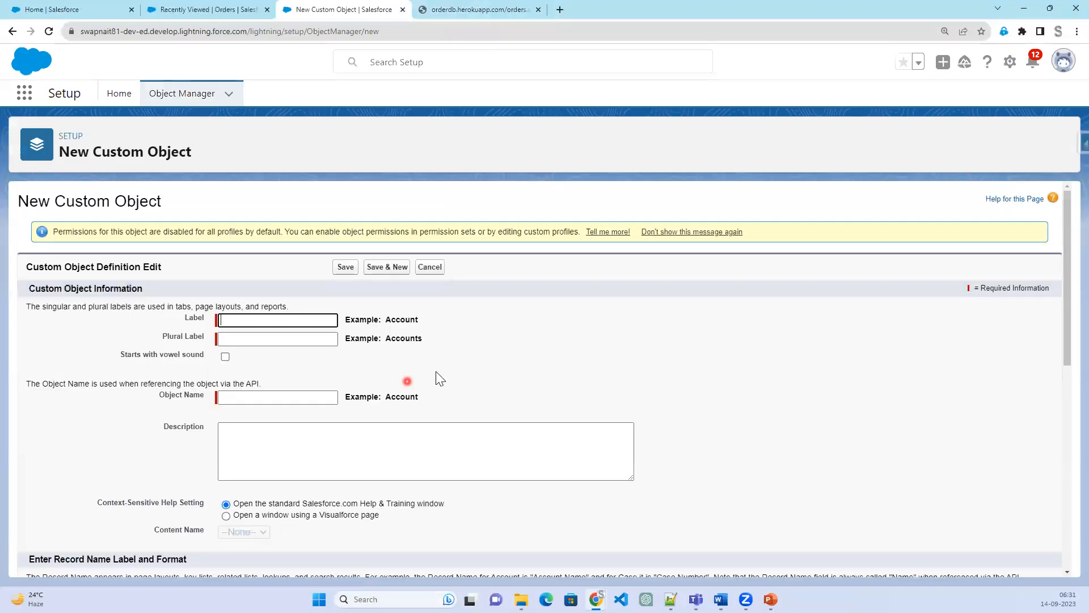
scroll(427, 378, "down", 1)
scroll(427, 378, "down", 10)
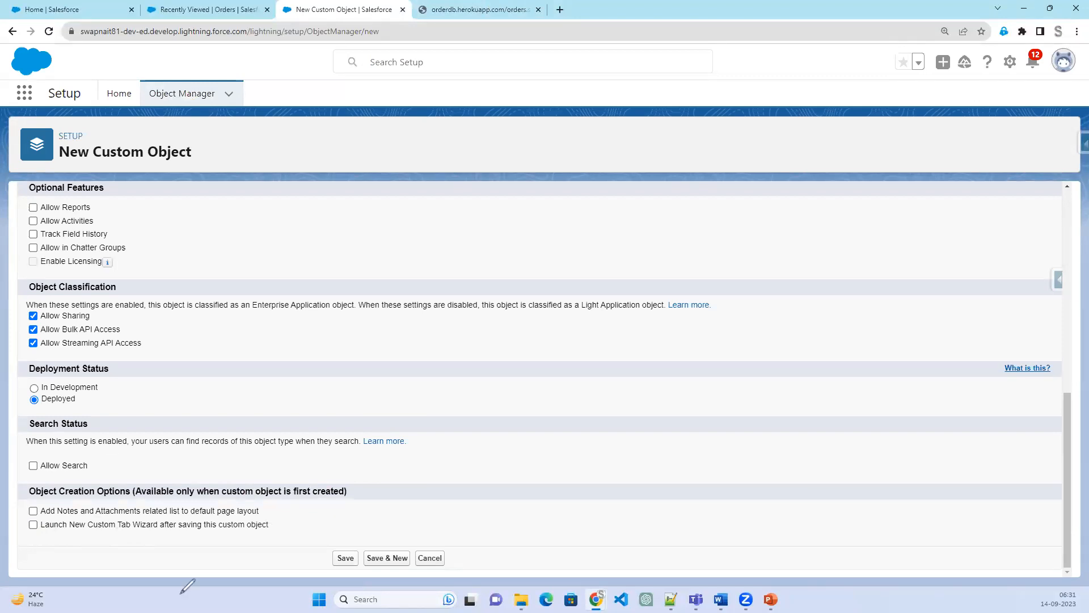
mouse_move(20, 536)
left_mouse_down()
mouse_move(186, 545)
mouse_move(299, 521)
mouse_move(29, 514)
mouse_move(15, 534)
mouse_move(34, 539)
mouse_move(72, 513)
left_mouse_up()
left_click(277, 536)
mouse_move(339, 504)
left_mouse_down()
mouse_move(372, 473)
mouse_move(394, 526)
left_mouse_up()
left_click_drag(426, 456, 418, 517)
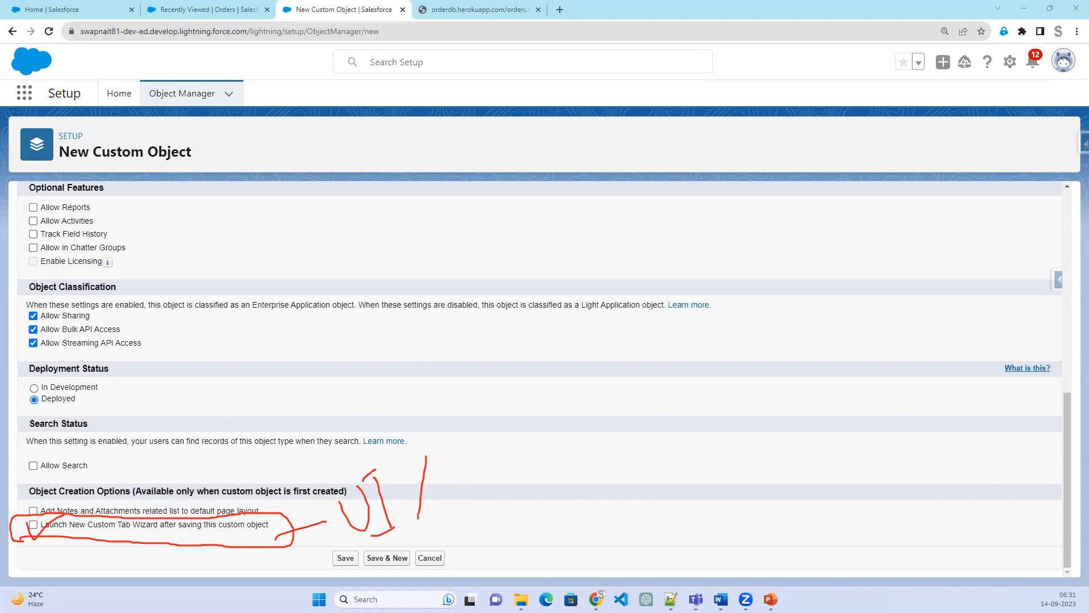
key("Escape")
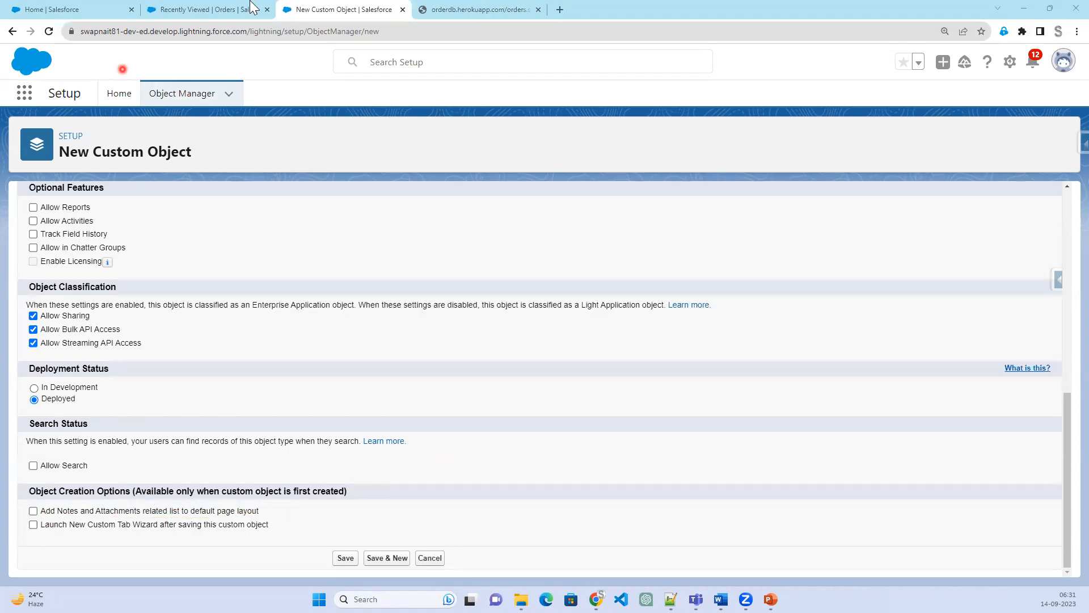
Step: Compare the Schema Builder object form with the New Custom Object form's Allow Search setting, ending back in Schema Builder
left_click(31, 11)
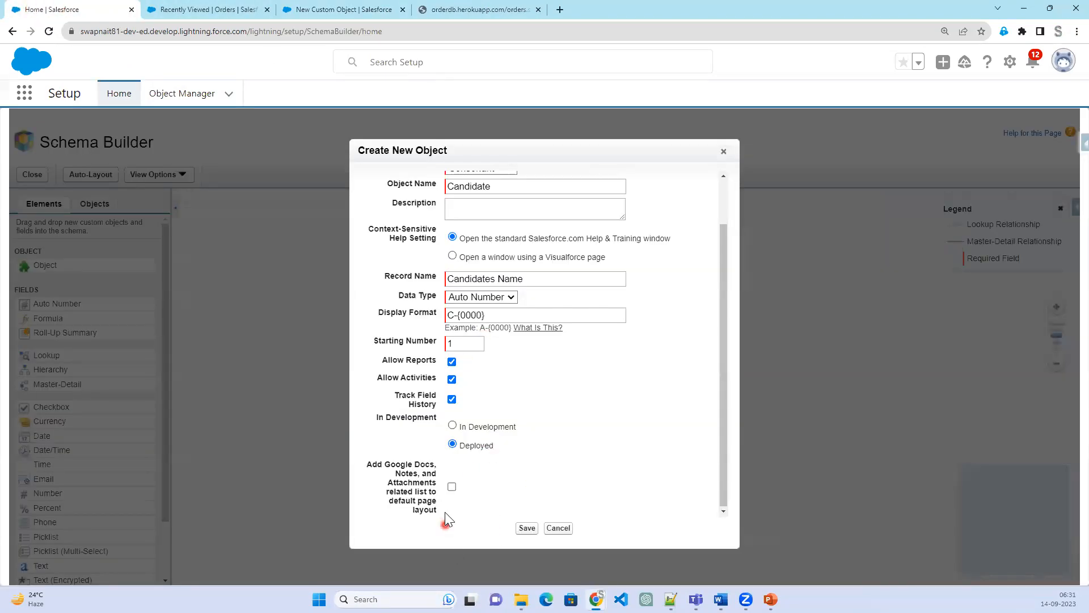
scroll(519, 448, "up", 2)
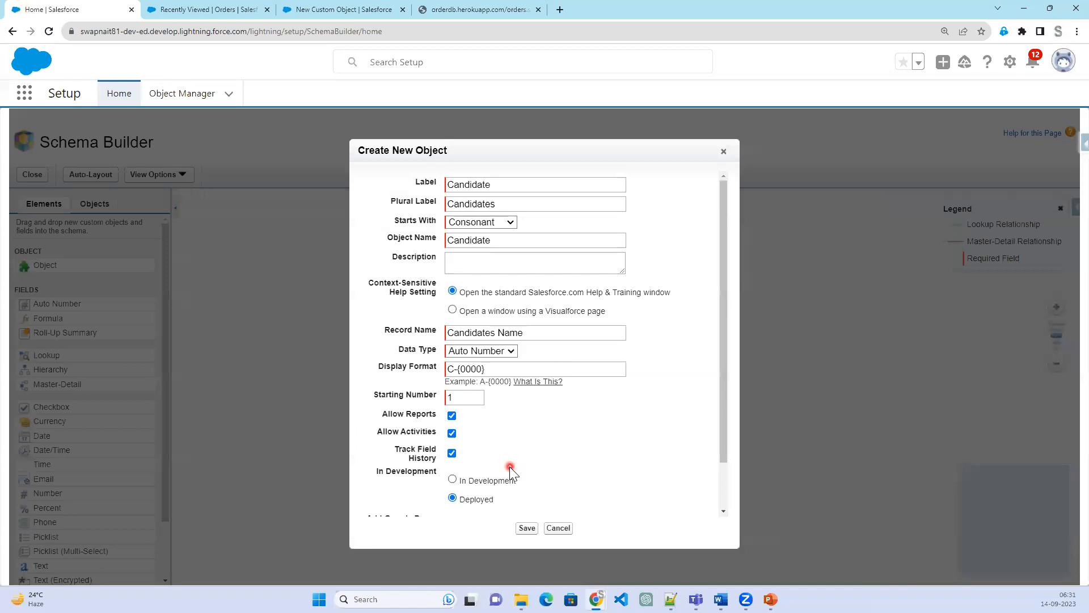
scroll(510, 466, "down", 2)
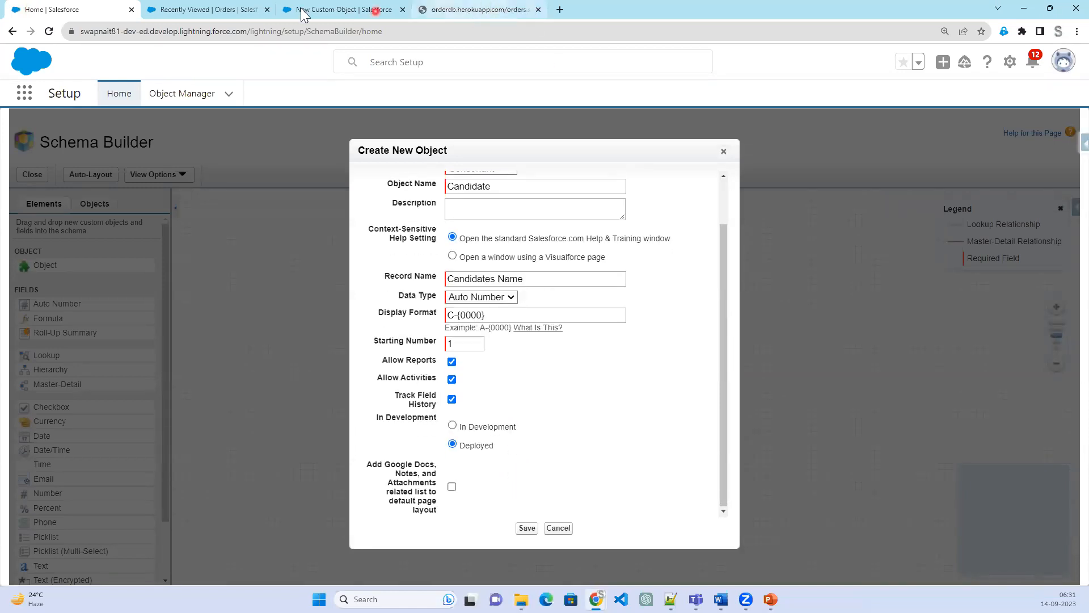
left_click(213, 10)
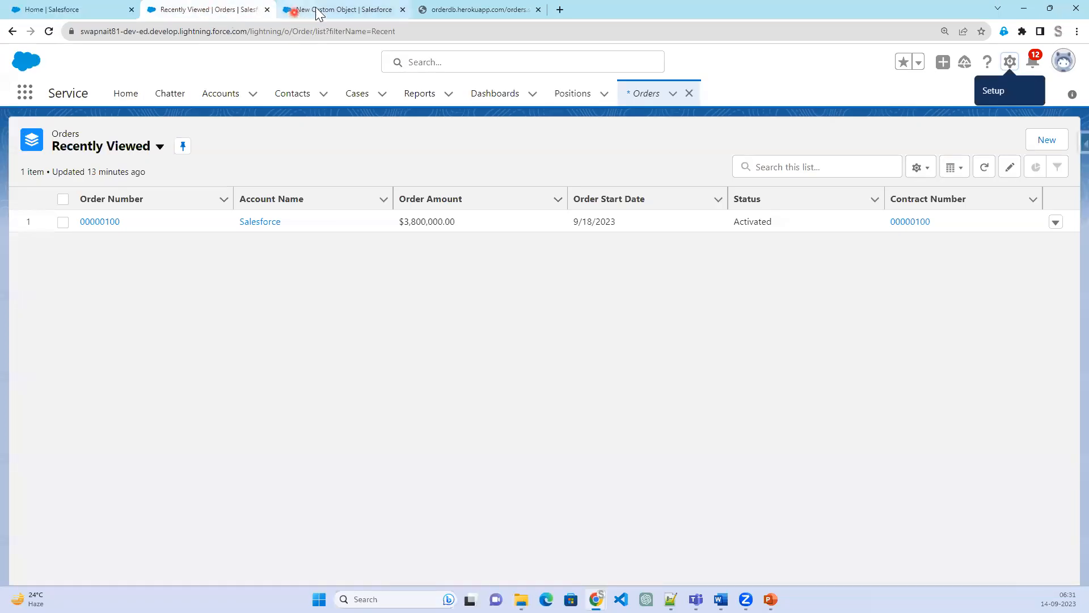
left_click(317, 12)
left_click_drag(95, 468, 25, 465)
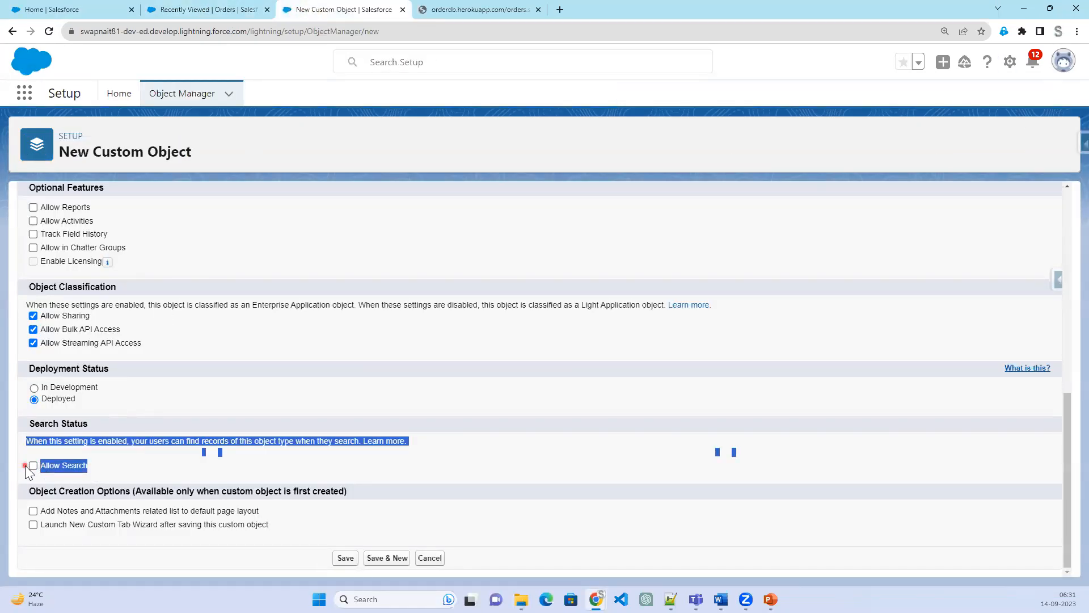
left_click(97, 9)
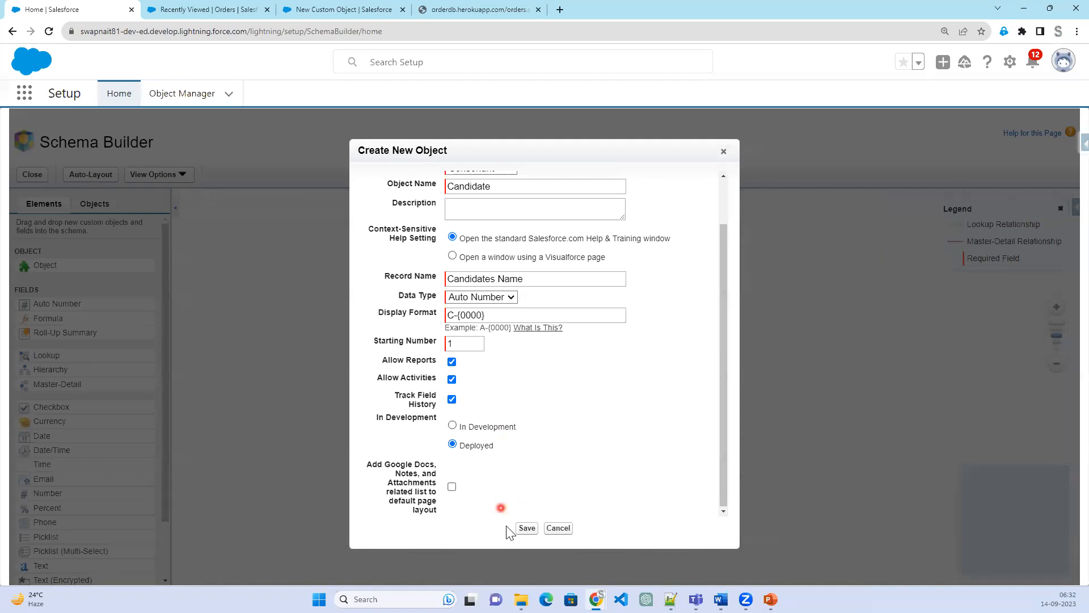
Step: Save the new Candidate object and move its box toward the upper-left area of the schema canvas
left_click(521, 529)
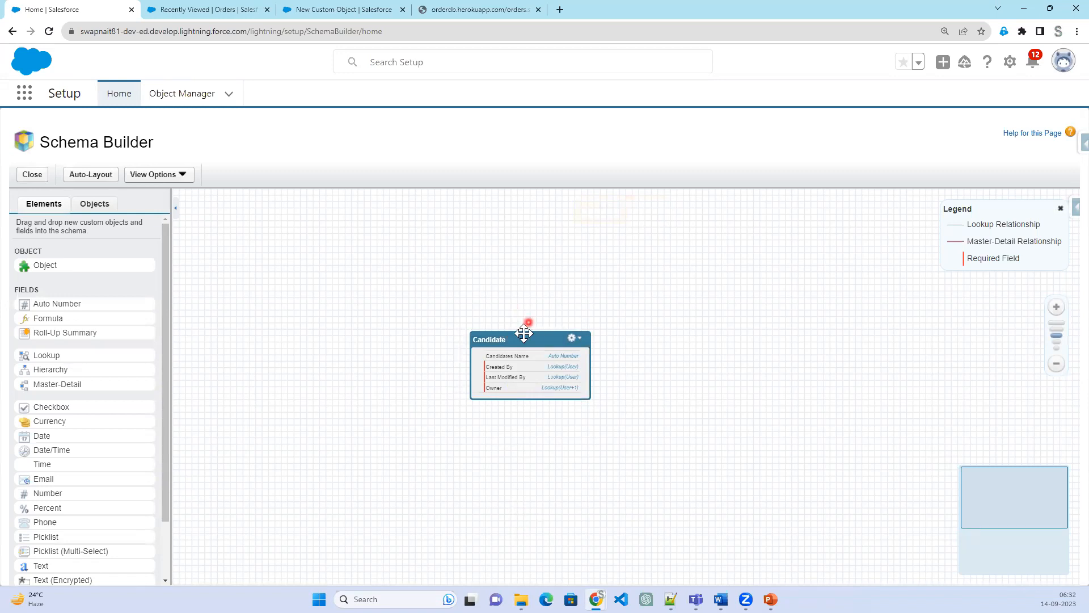
left_click_drag(523, 336, 350, 276)
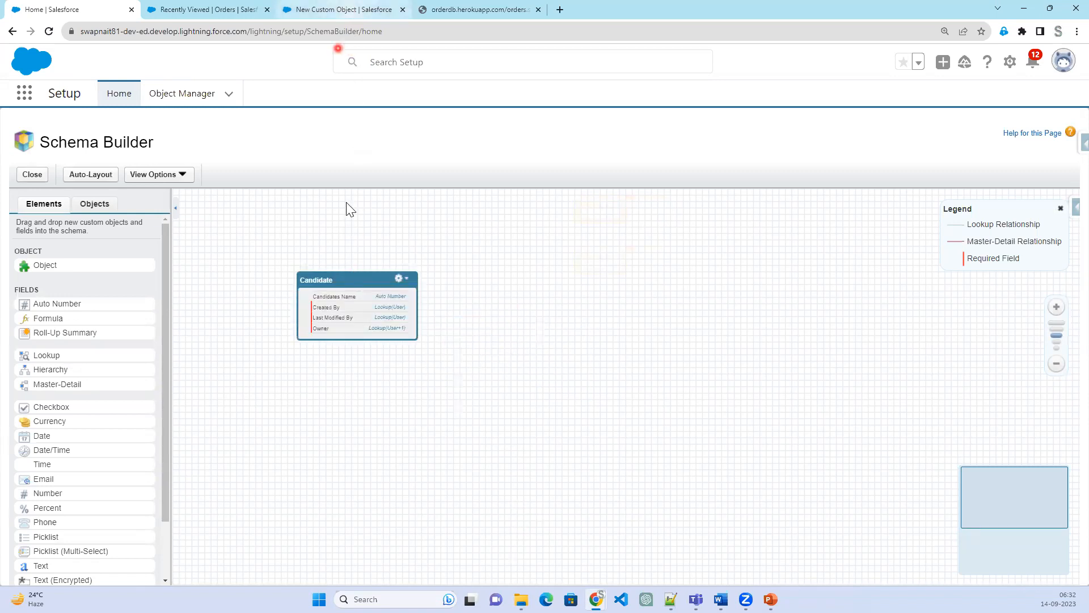
Step: Review the New Custom Object form's options again, and check Schema Builder's object list and the field types available for Candidate
left_click(341, 10)
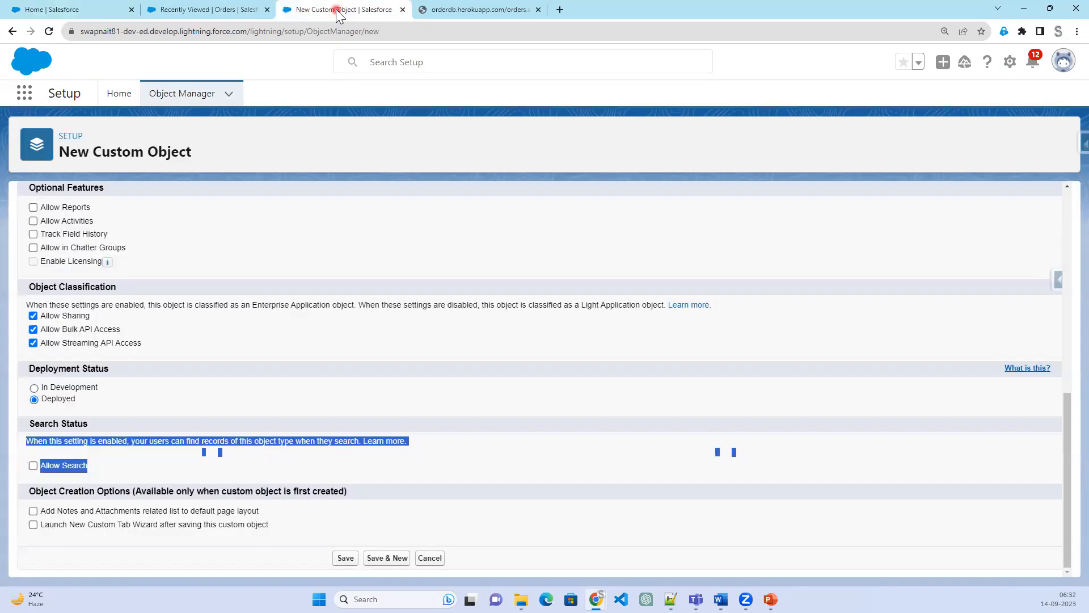
left_click(52, 8)
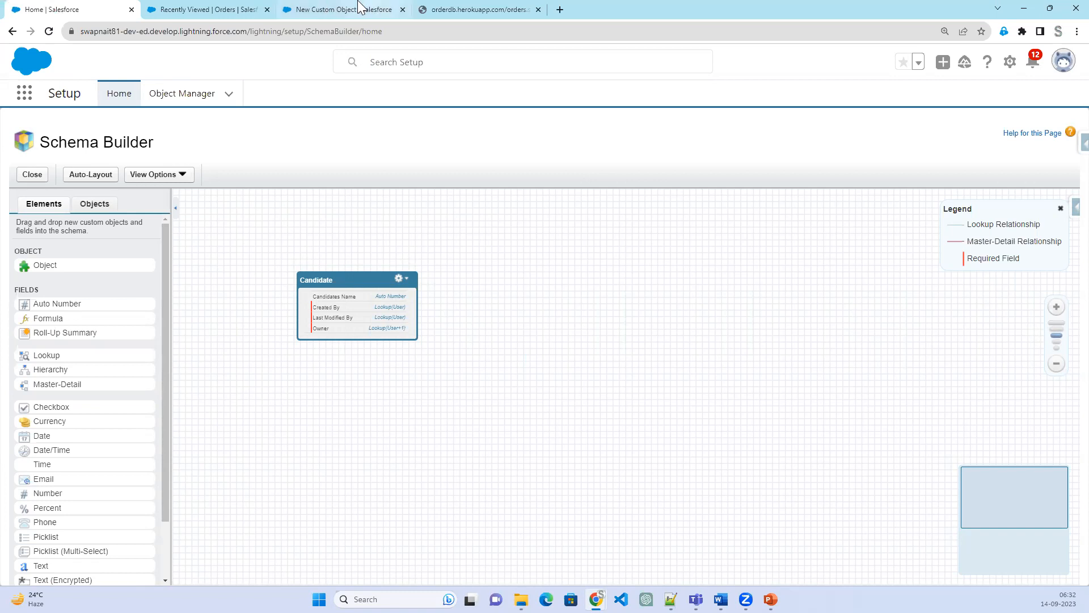
left_click(100, 204)
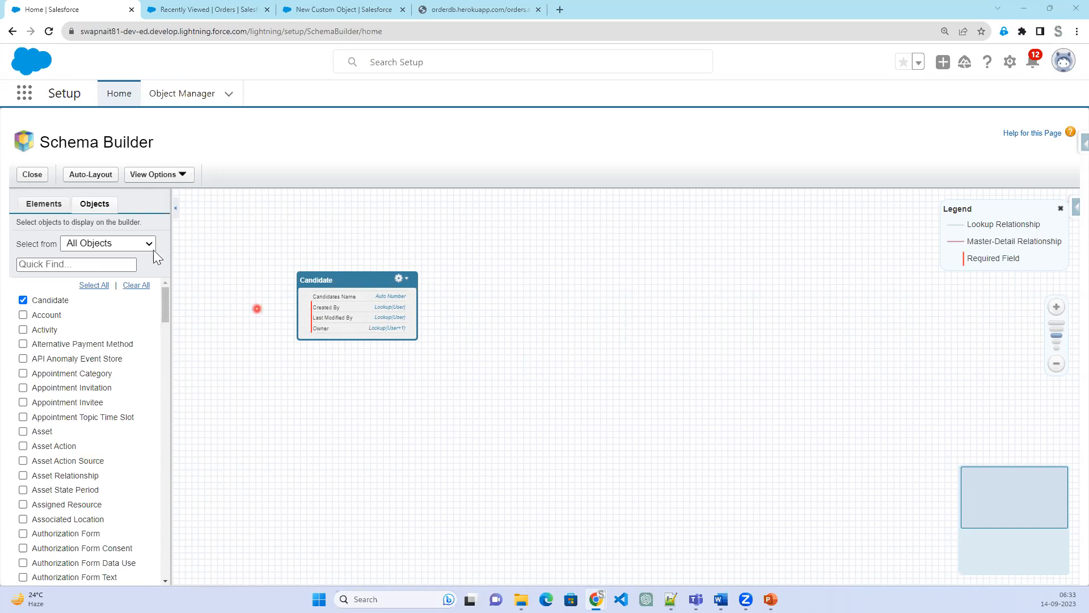
left_click(34, 205)
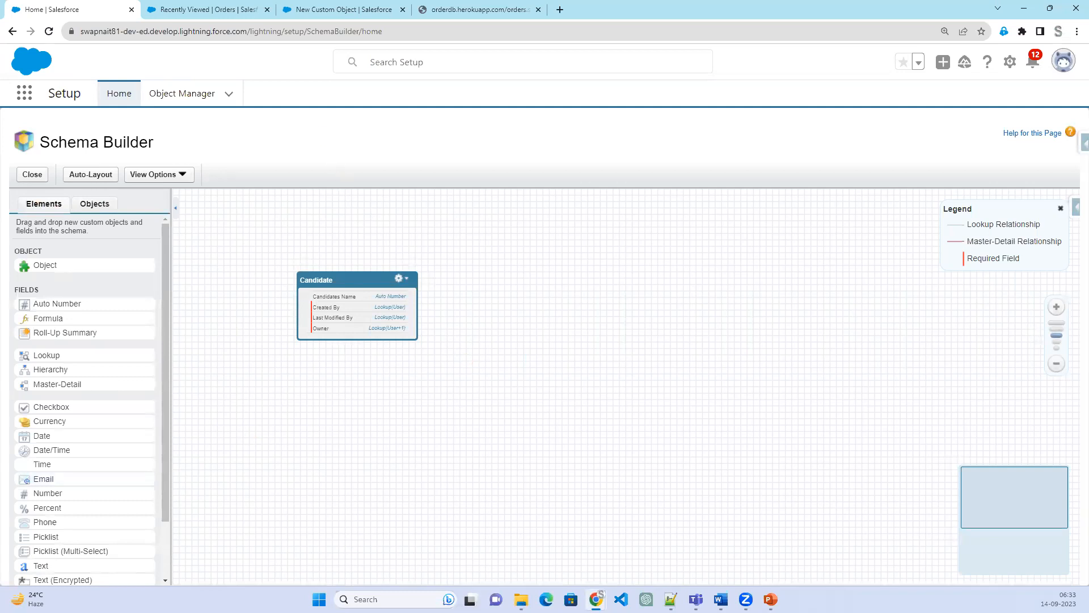
left_click(771, 599)
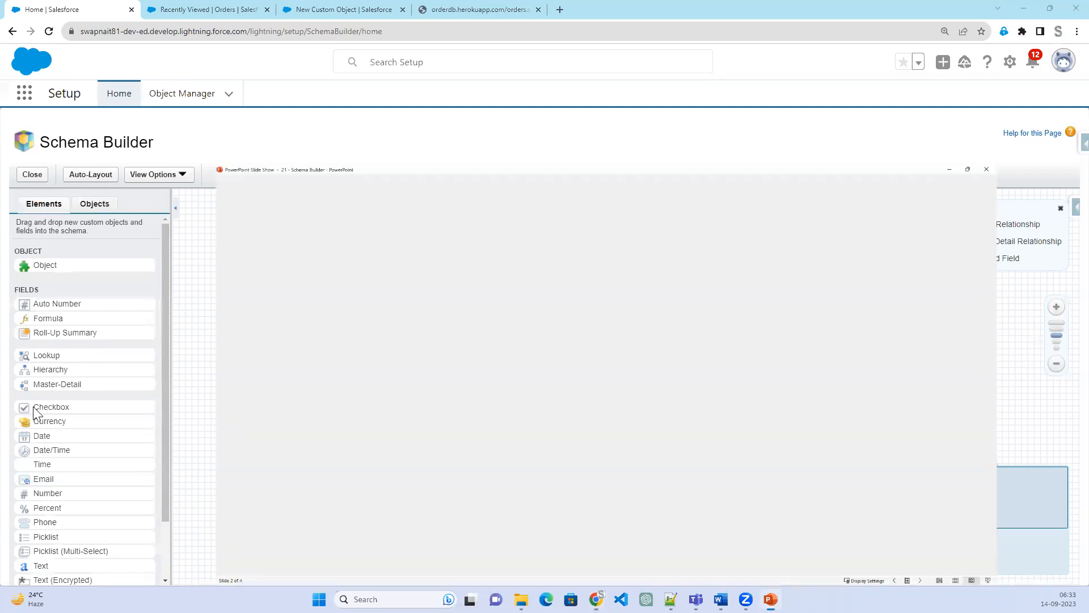
left_click(738, 400)
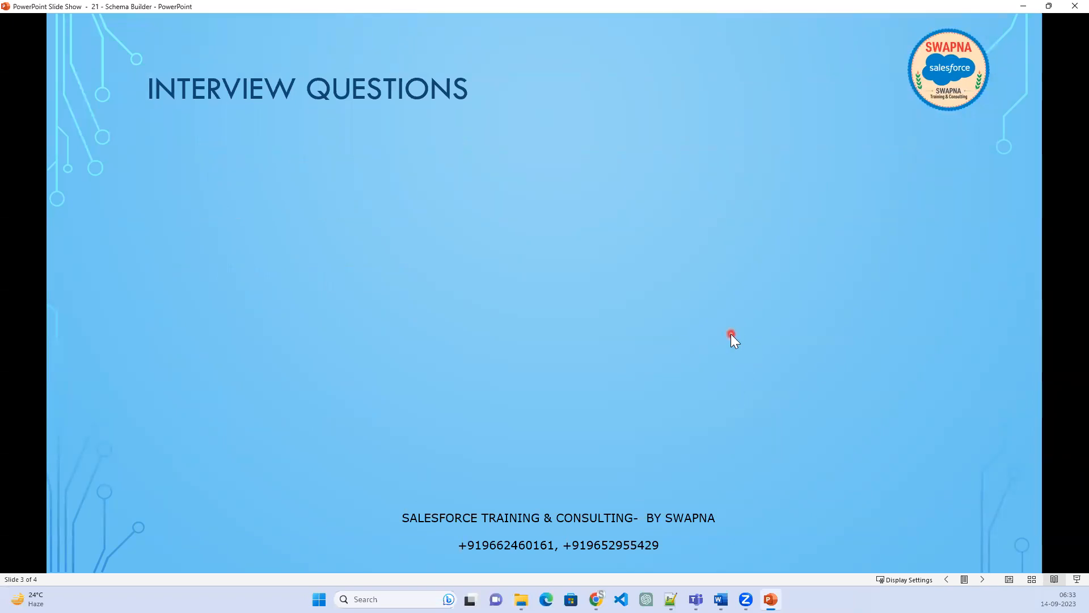
left_click(722, 350)
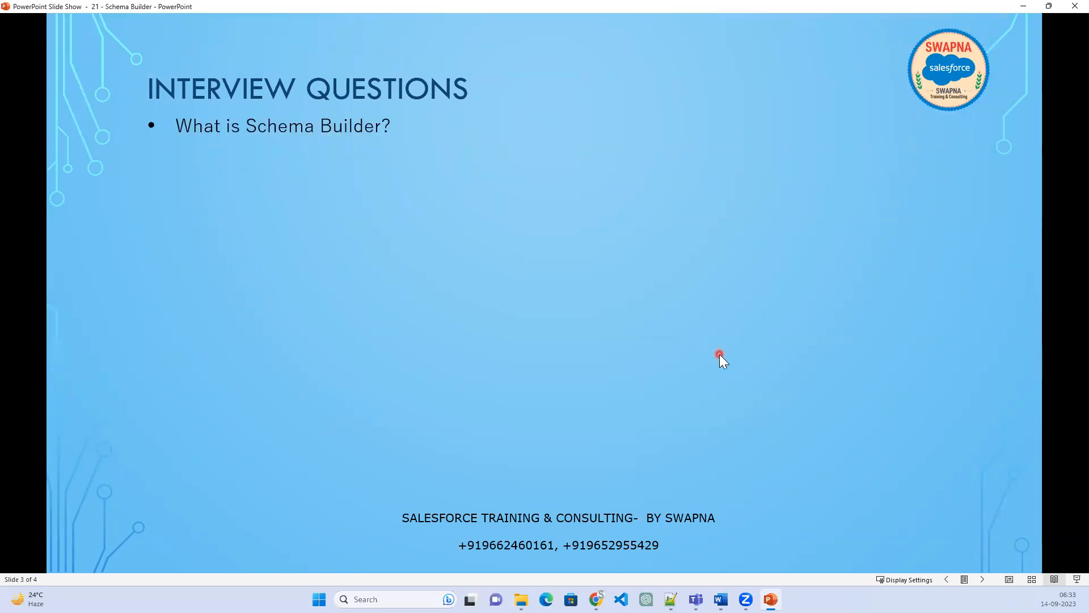
left_click(659, 399)
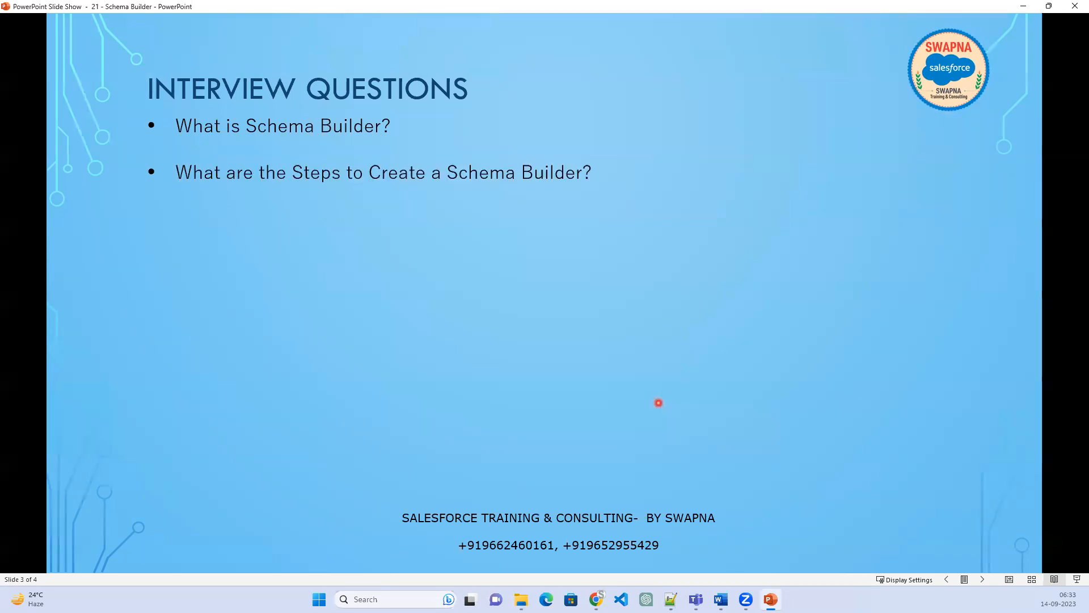
left_click(658, 403)
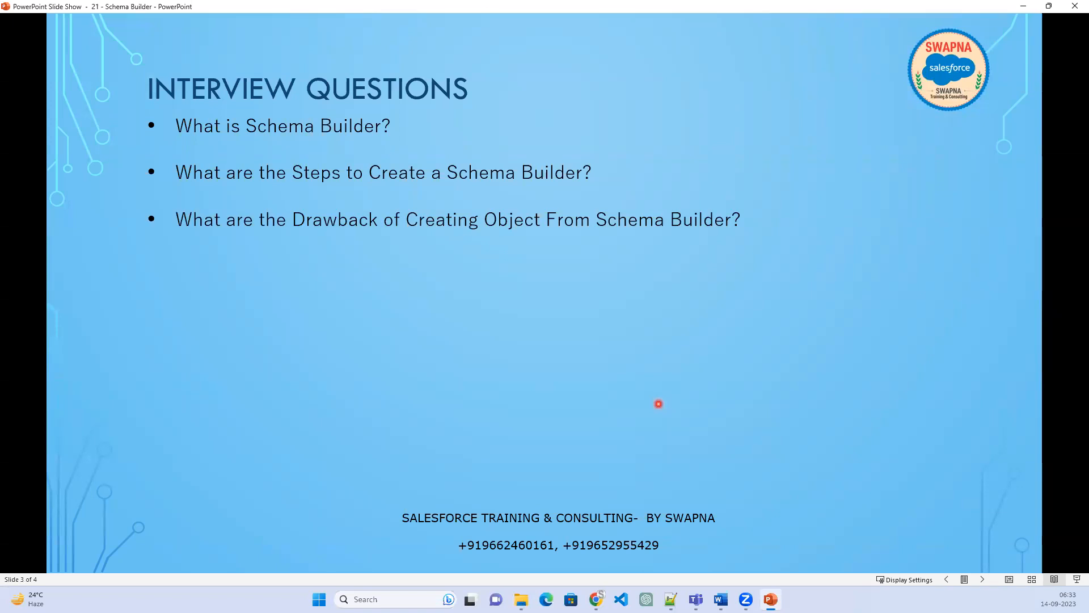